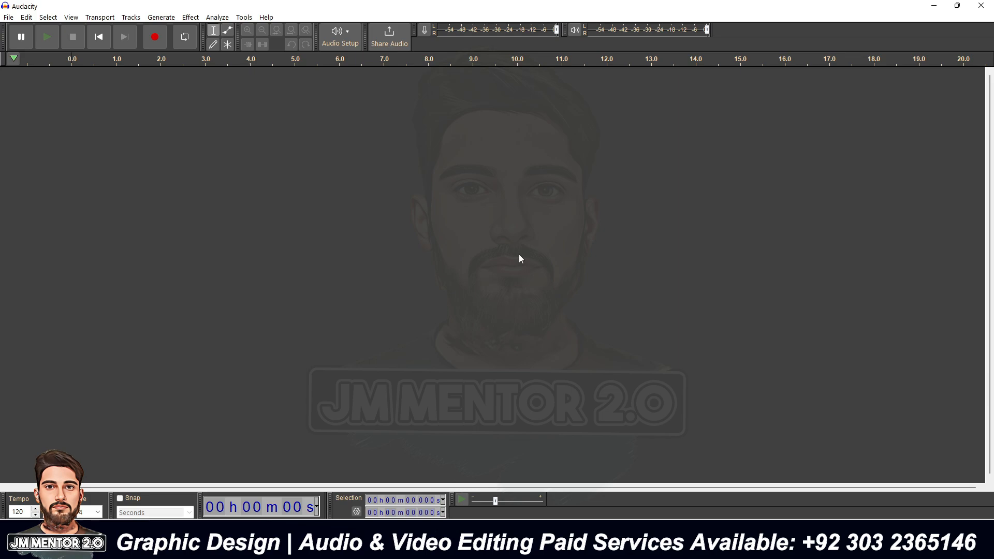
click(190, 18)
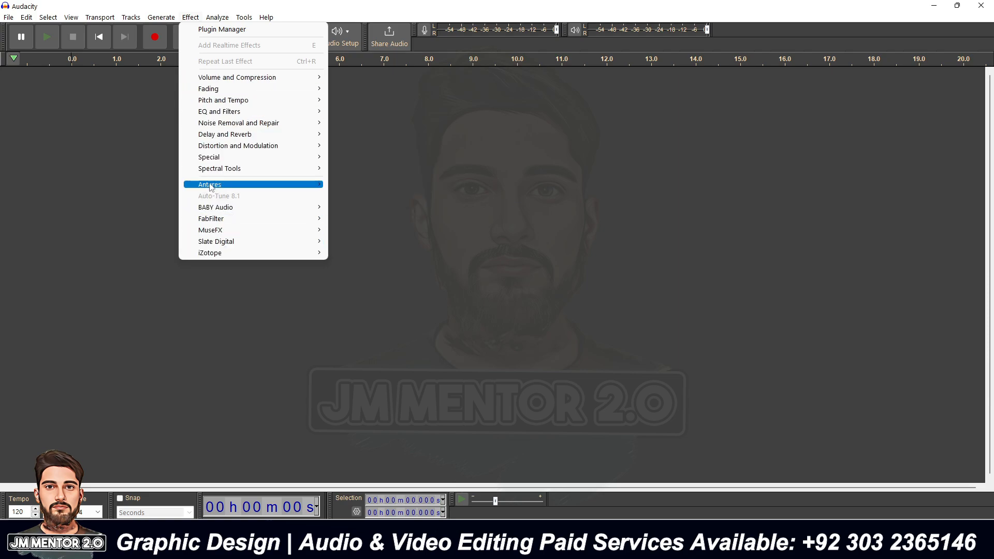
mouse_move(207, 255)
mouse_move(212, 232)
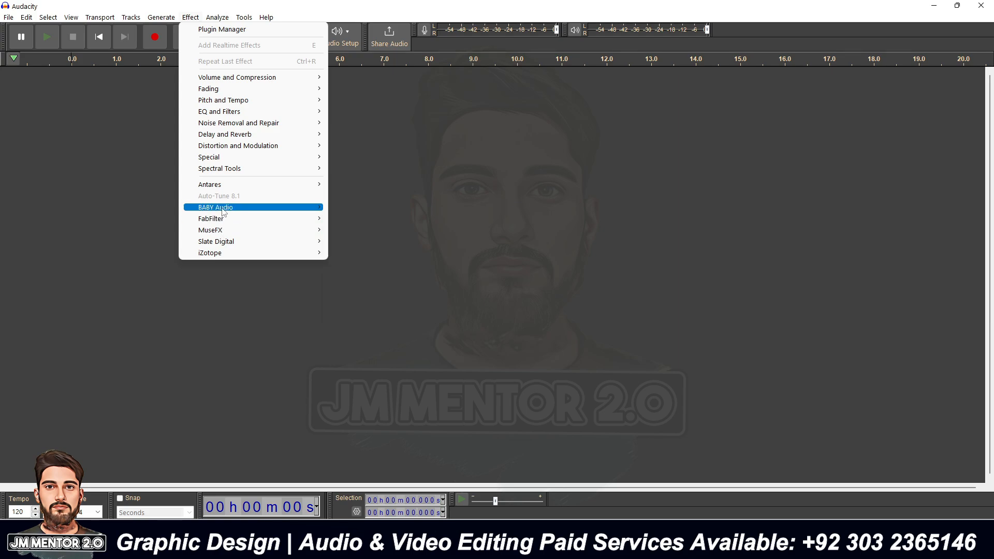
mouse_move(224, 211)
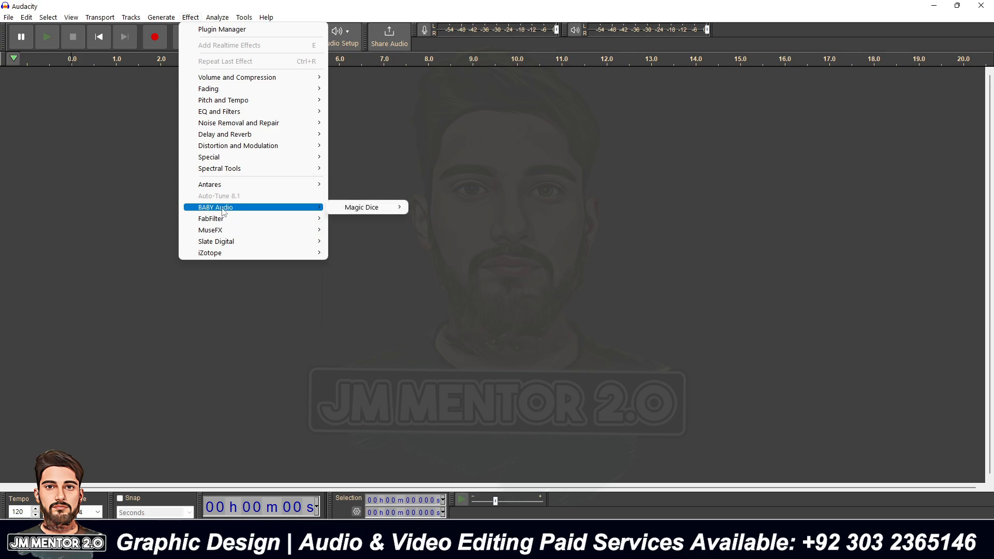
click(215, 275)
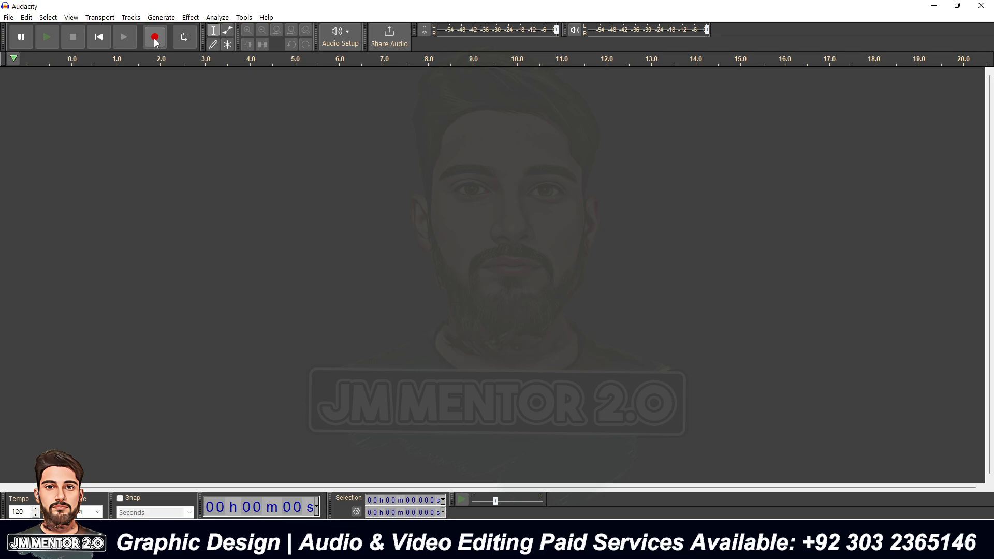
Step: Record a vocal take of about 22.6 seconds onto a new mono track
click(155, 37)
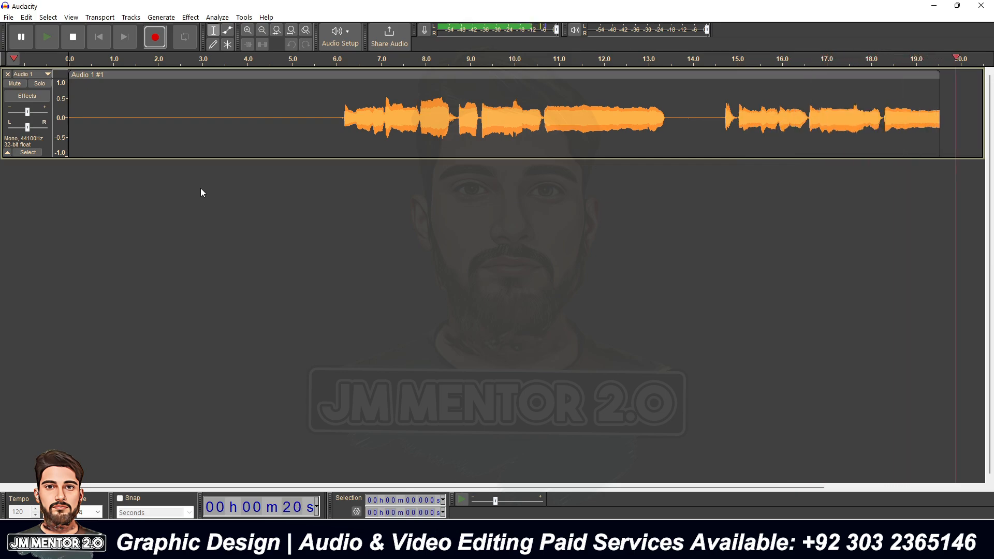
key(space)
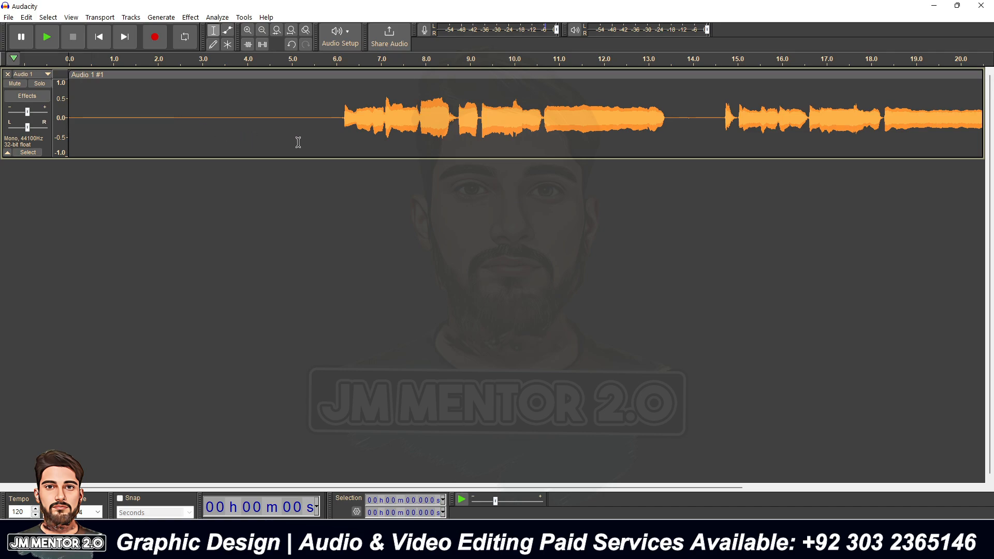
Step: Select the silent first 6 seconds or so of the recording and capture them as the Noise Reduction profile
mouse_move(299, 127)
mouse_down()
mouse_move(339, 114)
mouse_move(68, 119)
mouse_up()
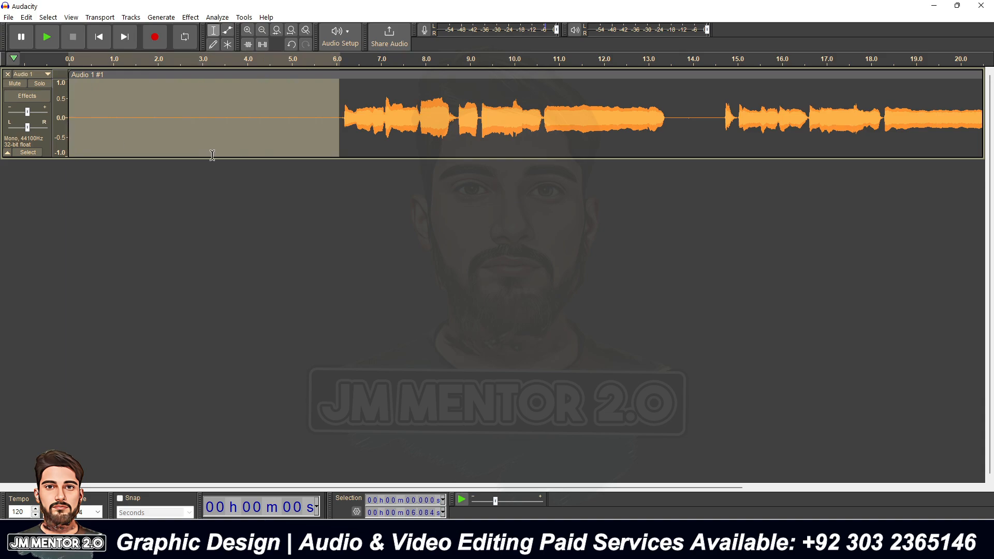
click(191, 17)
mouse_move(249, 125)
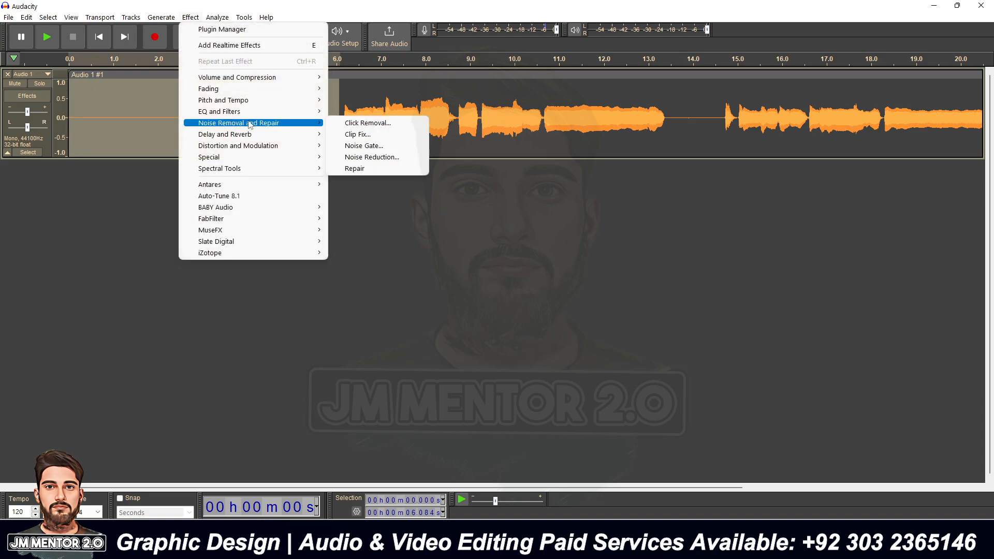
click(362, 156)
click(507, 222)
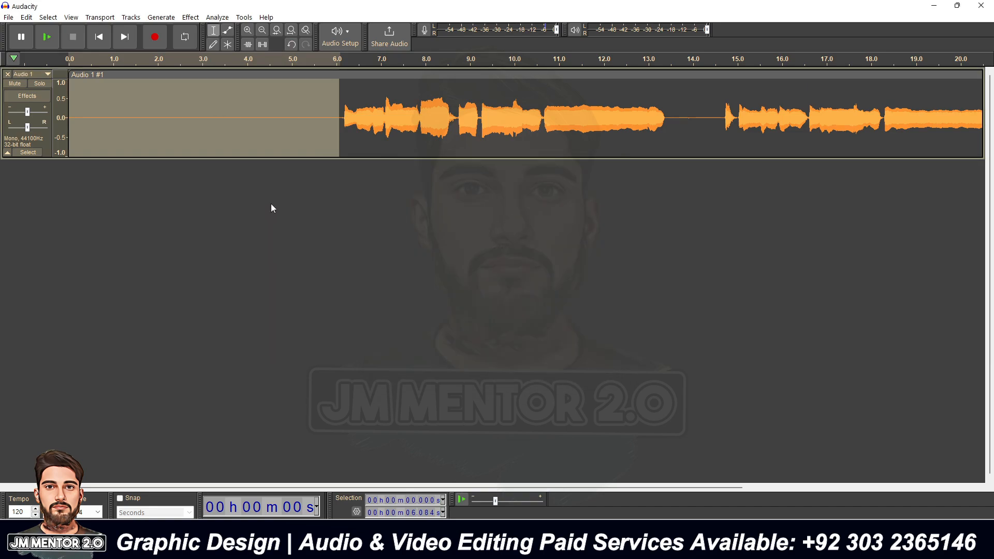
Step: Apply Noise Reduction to the entire recording with a lowered noise reduction amount, keeping the Reduce option
key(ctrl+a)
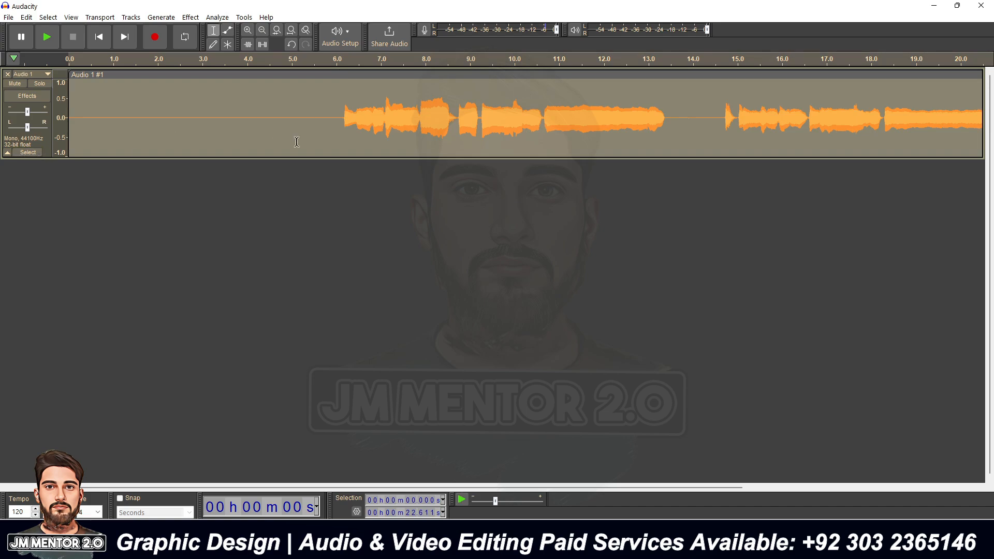
click(191, 17)
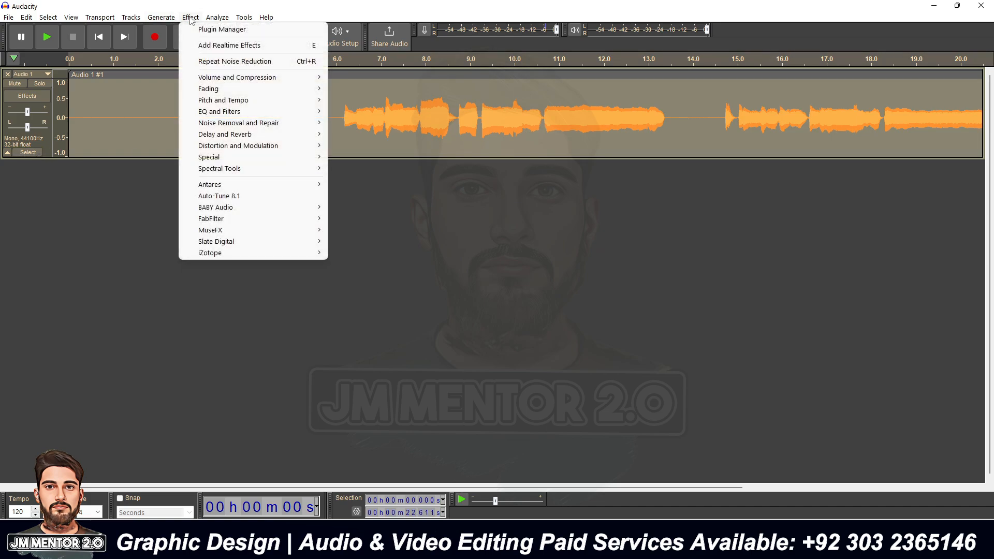
mouse_move(228, 127)
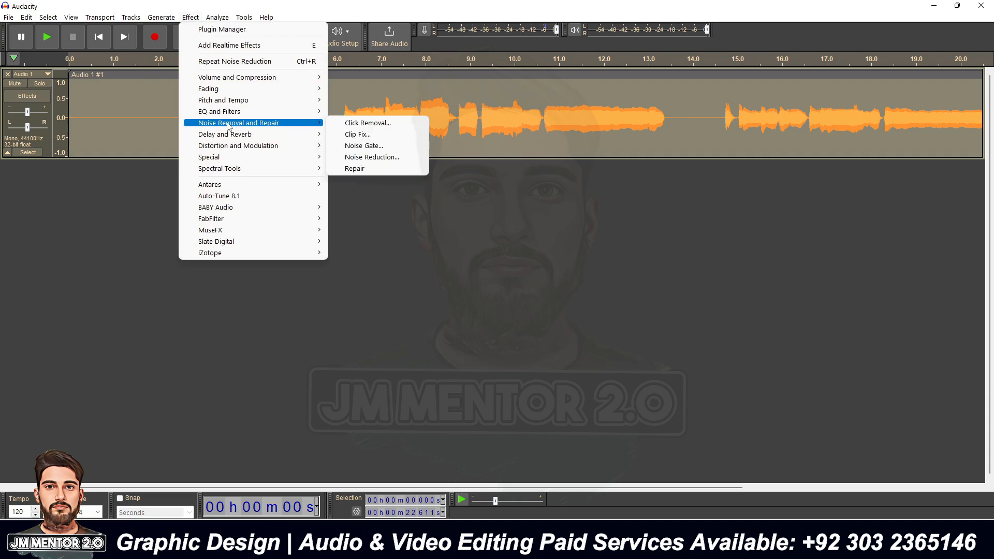
click(370, 157)
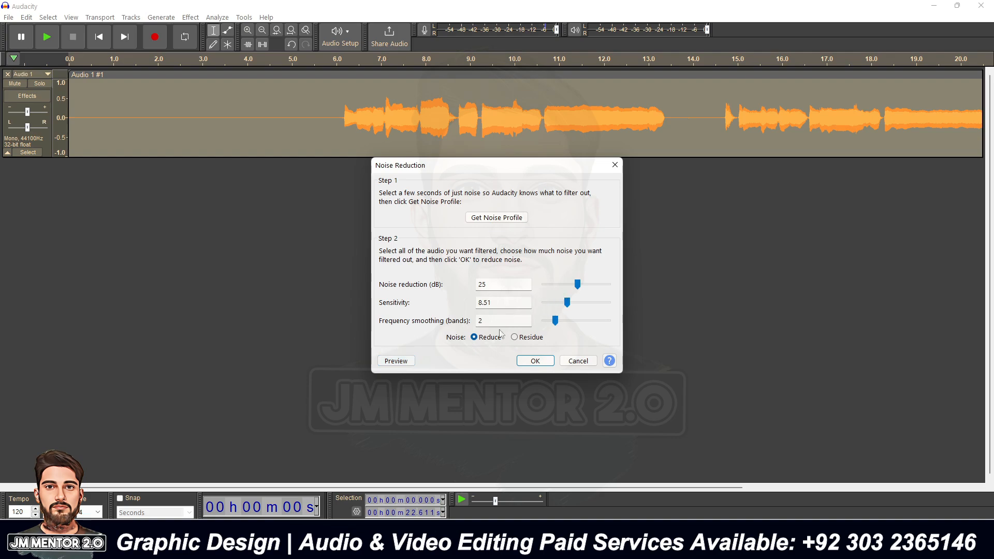
mouse_move(577, 284)
mouse_down()
mouse_move(558, 302)
mouse_move(562, 284)
mouse_up()
click(538, 364)
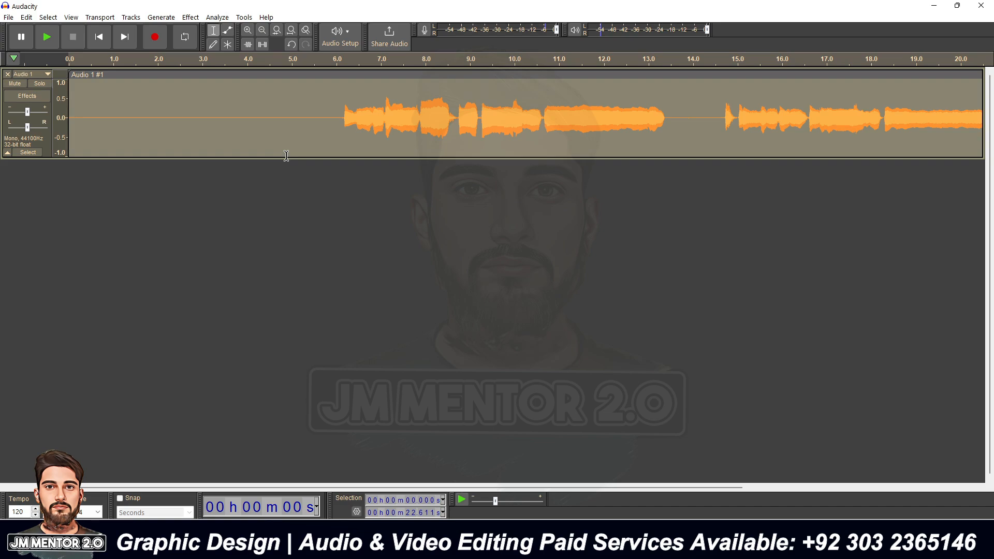
click(191, 17)
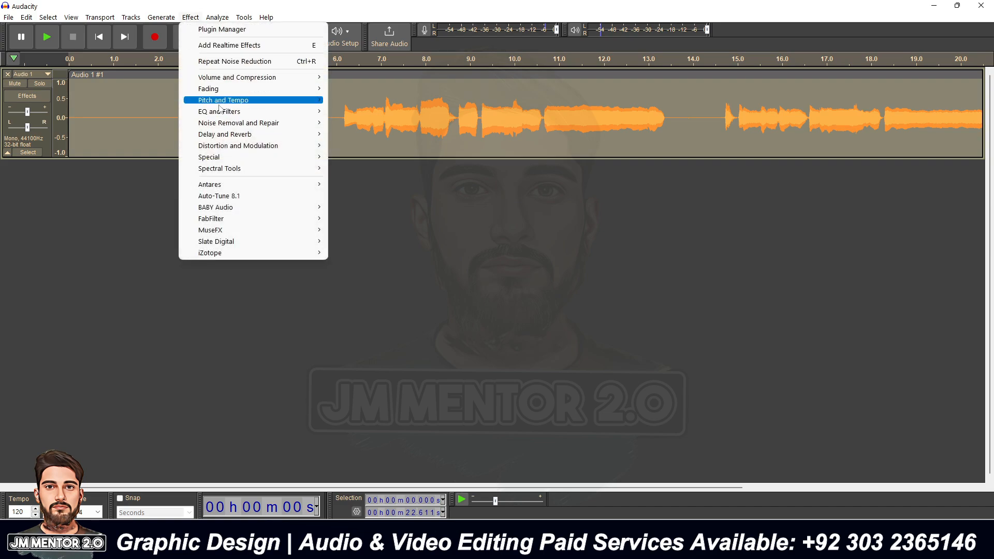
click(193, 18)
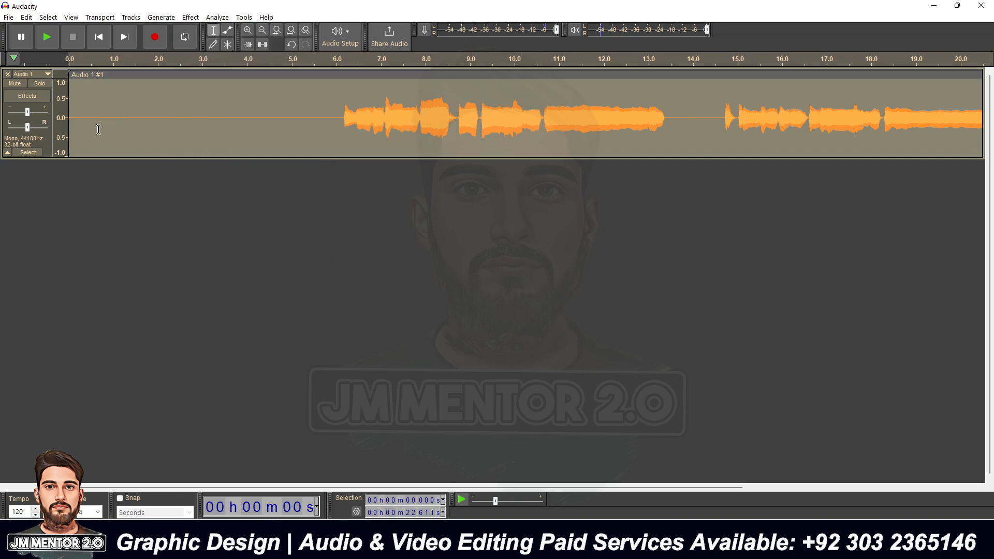
Step: Add the VST plugin FabFilter Pro-Q 3 as a realtime effect on the Audio 1 track
click(27, 96)
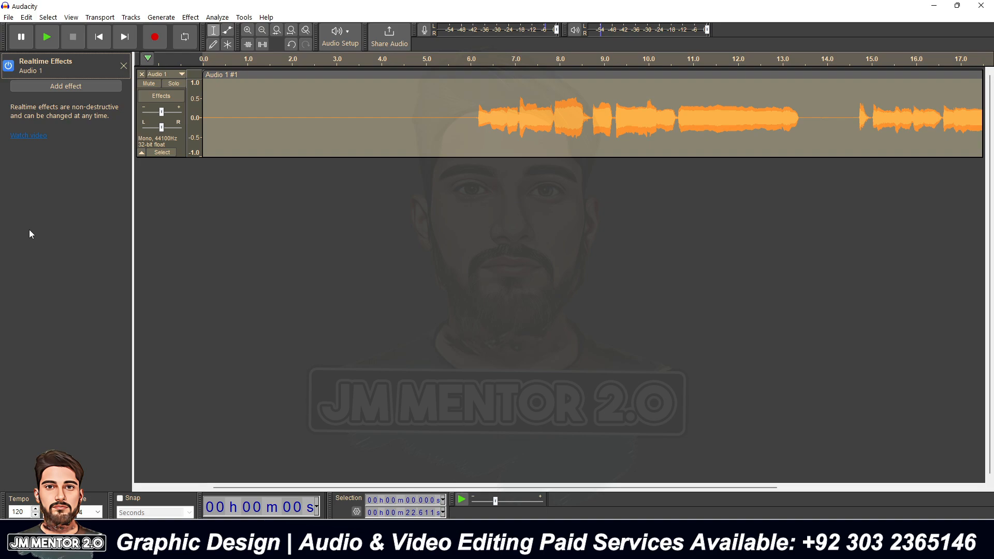
click(60, 86)
mouse_move(62, 101)
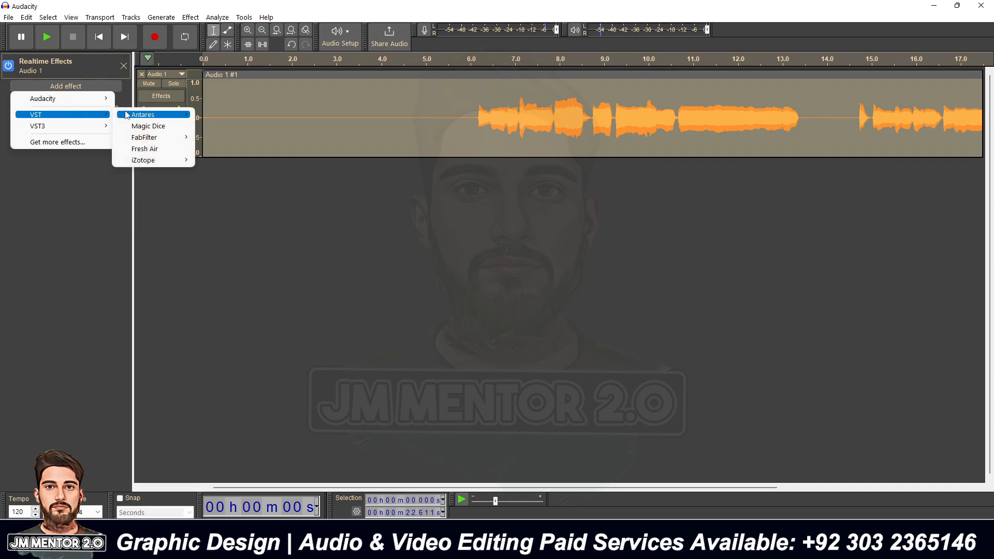
mouse_move(138, 139)
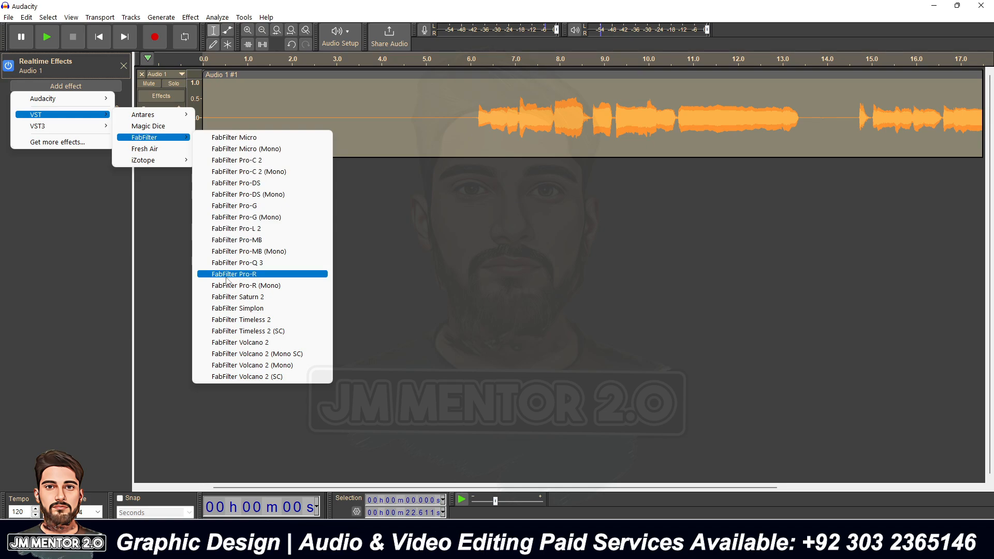
click(245, 266)
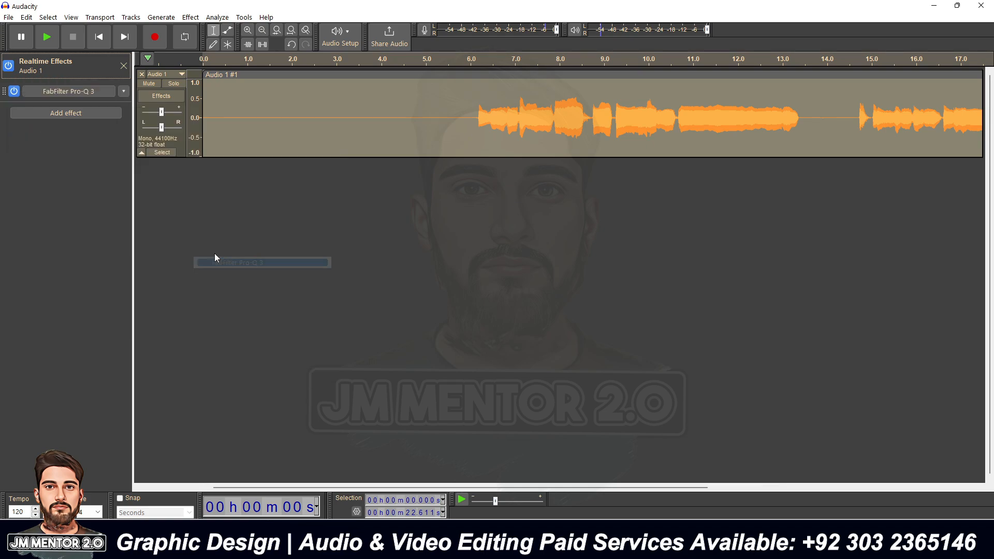
Step: Load the Vocal Lead 3 preset from the Dynamic Vocals group in FabFilter Pro-Q 3 and close the plugin window
click(69, 92)
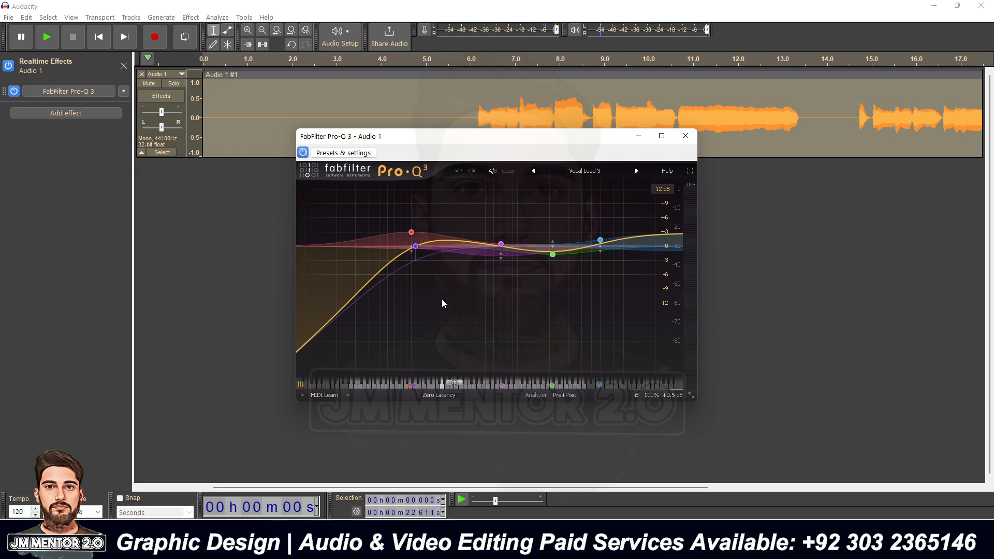
click(592, 173)
mouse_move(593, 173)
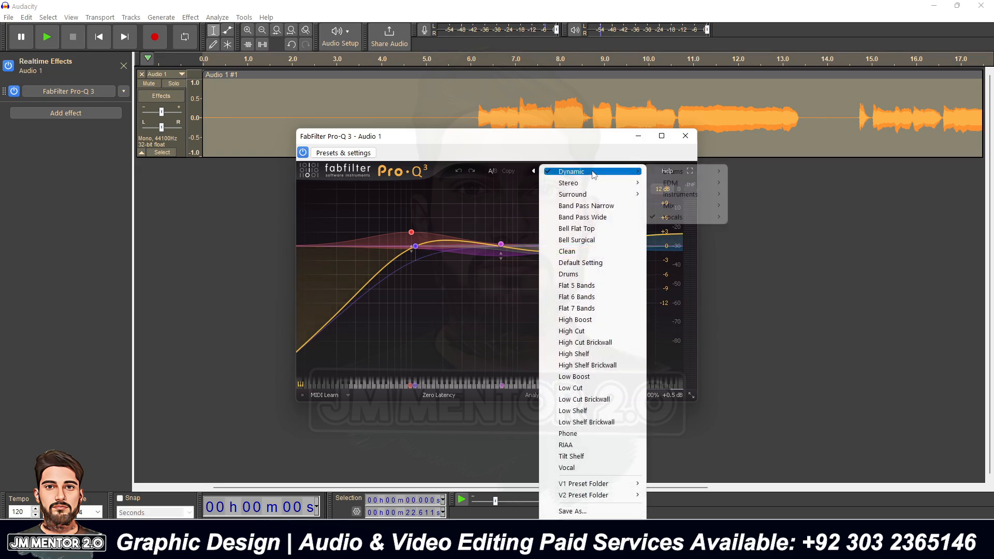
mouse_move(689, 219)
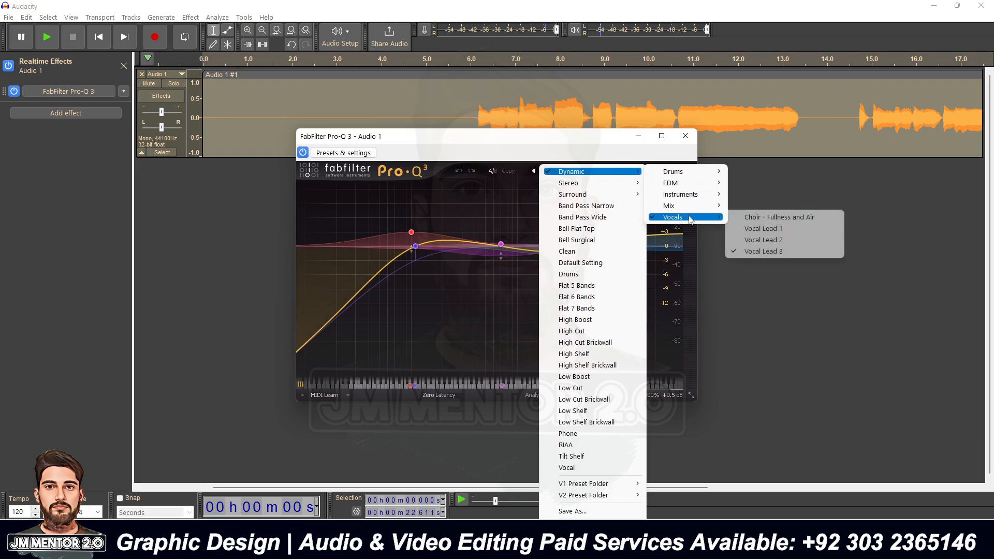
click(763, 251)
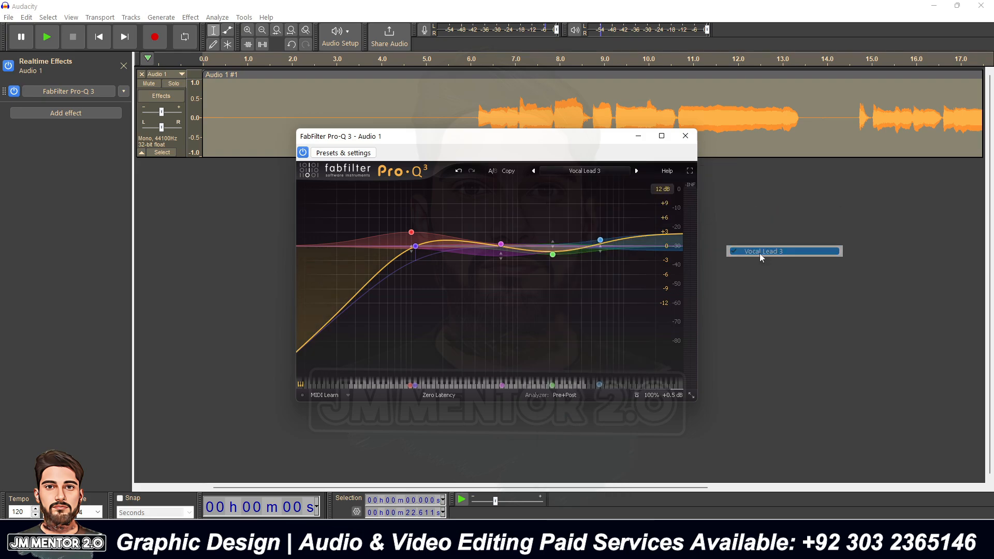
click(686, 138)
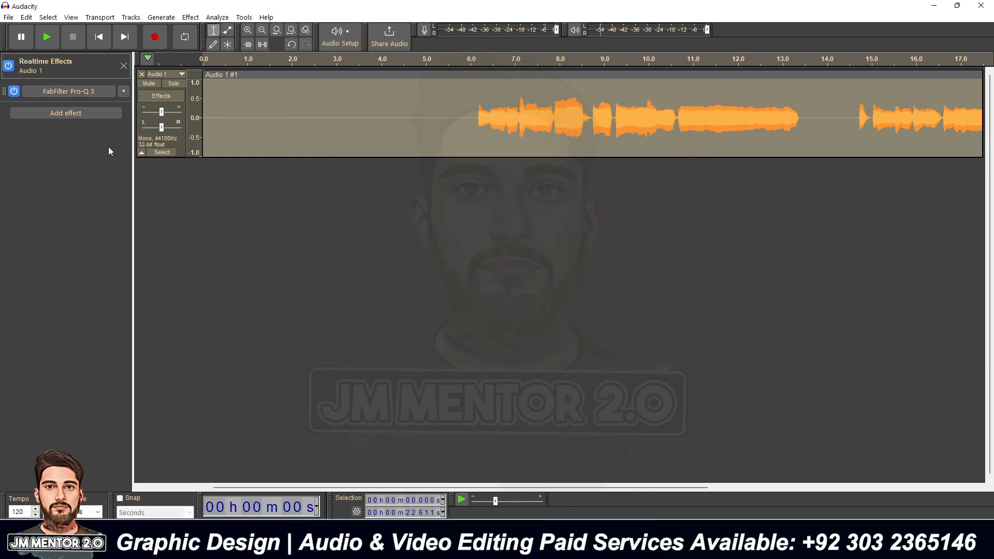
Step: Add the VST plugin FabFilter Pro-R as a second realtime effect on the vocal track
click(58, 116)
mouse_move(58, 145)
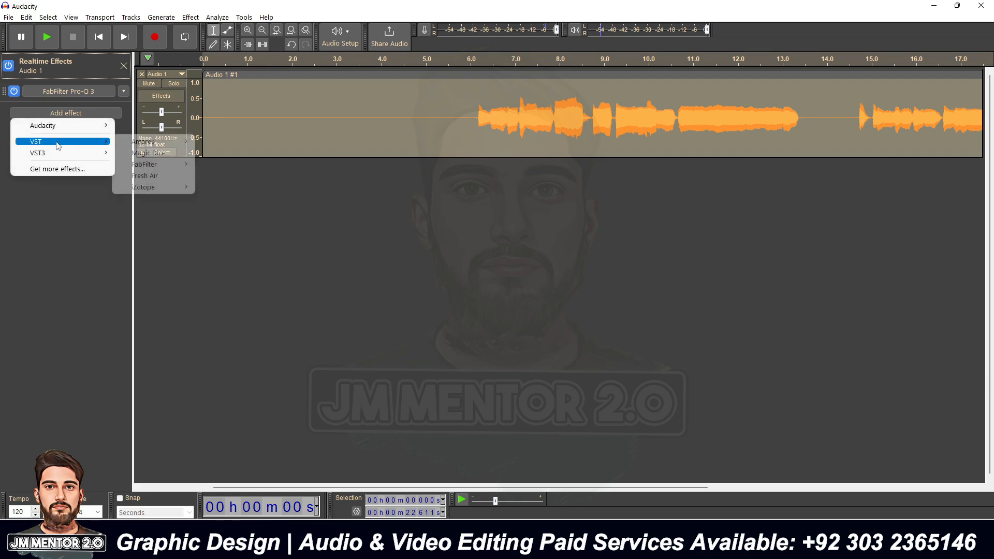
mouse_move(150, 164)
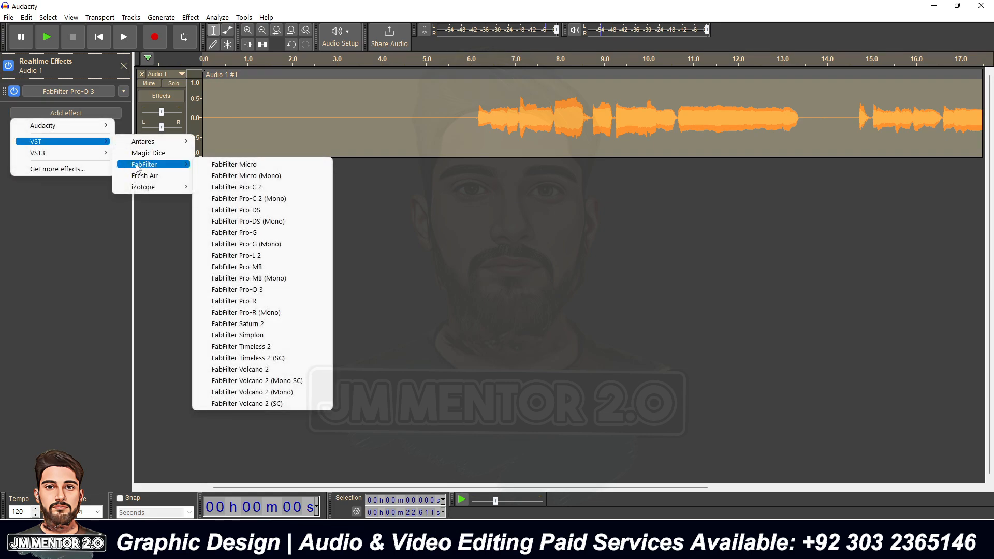
click(266, 302)
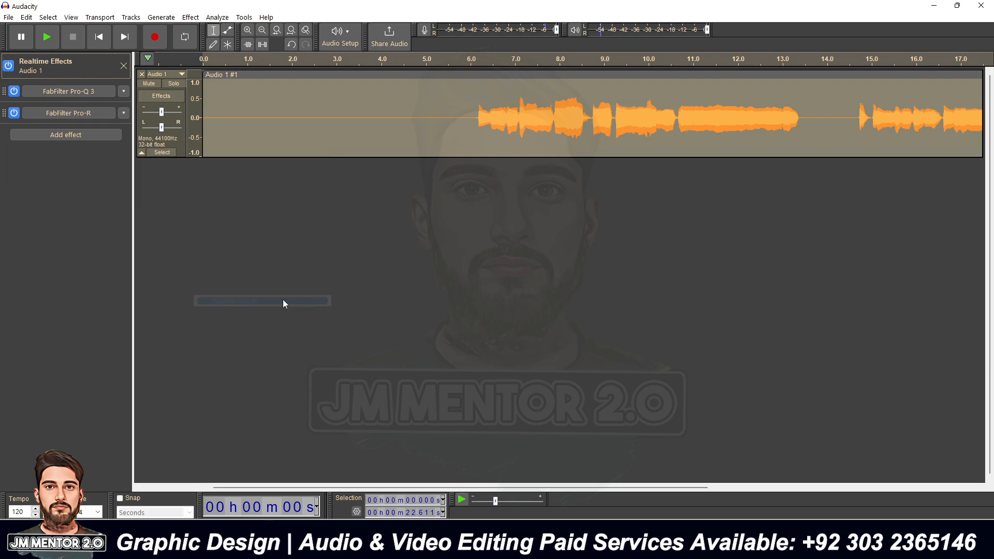
Step: Load the Cathedral 1 preset from the Very Large group in FabFilter Pro-R
click(54, 113)
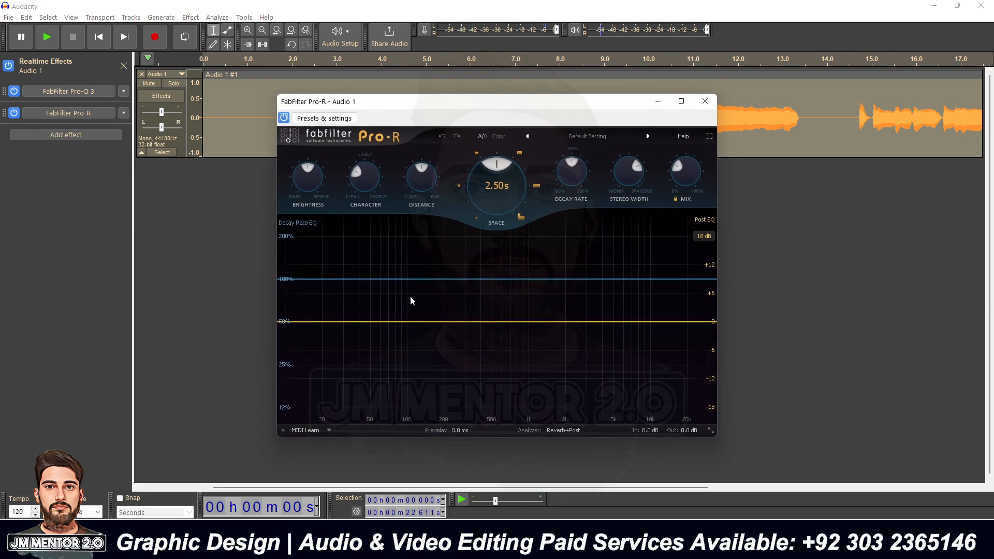
click(583, 135)
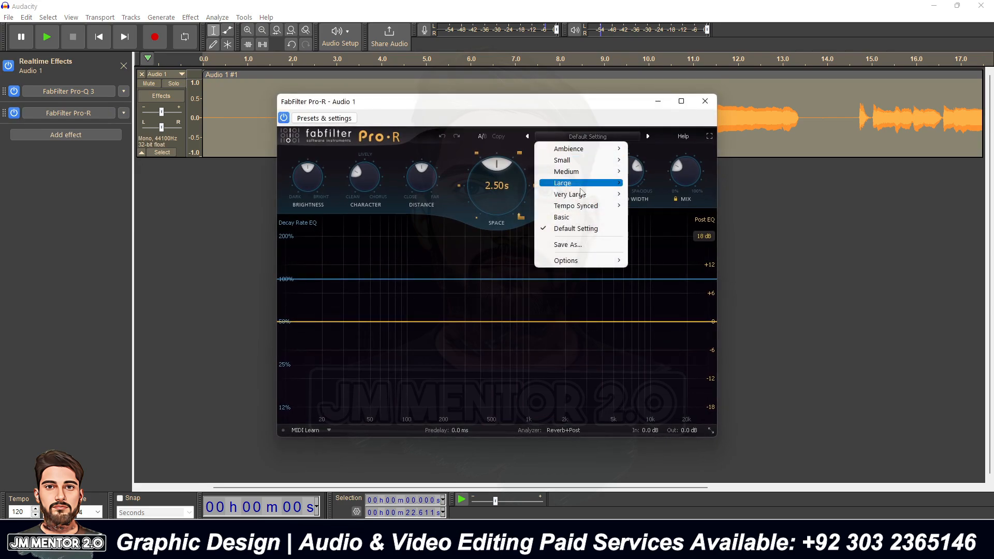
mouse_move(582, 194)
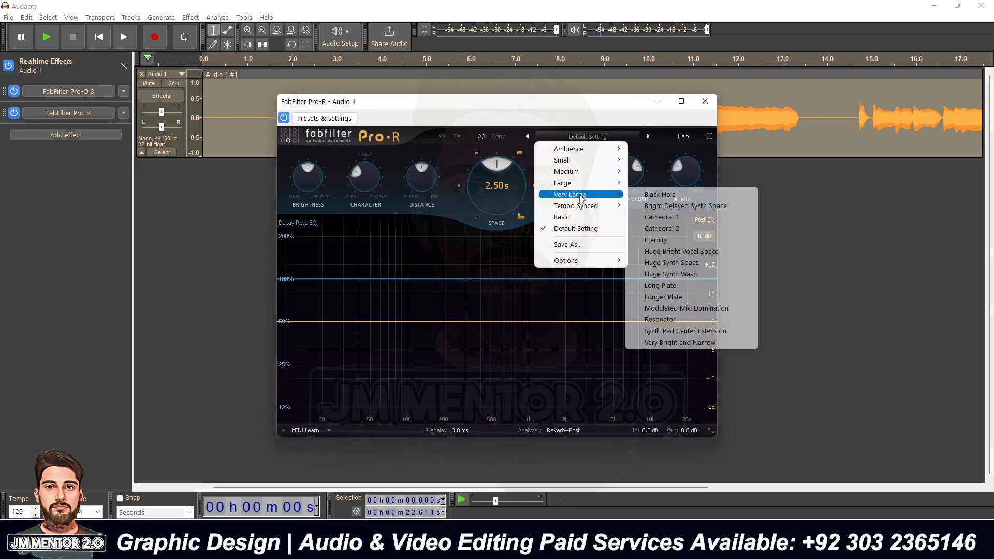
click(666, 217)
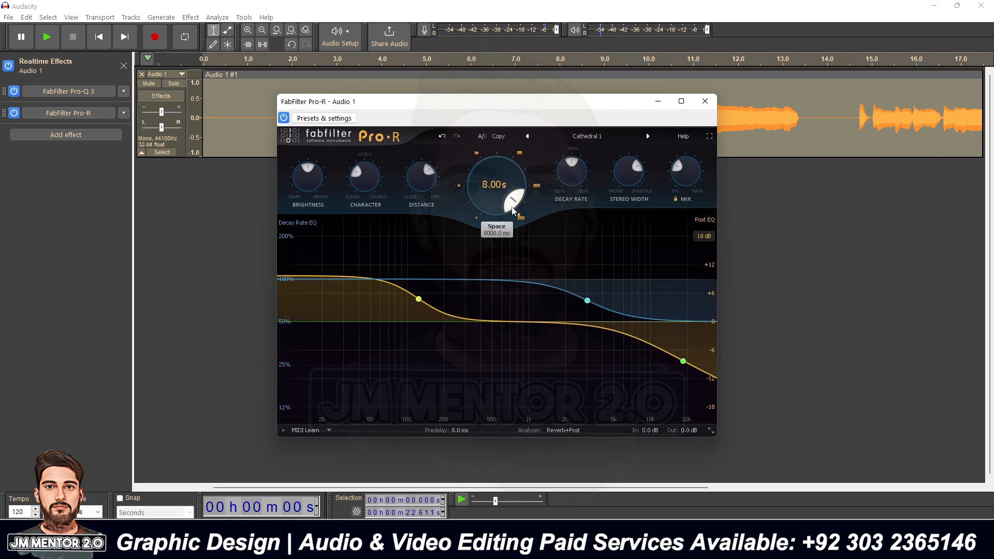
Step: Set the Space of the FabFilter Pro-R reverb to about 4.66 s while playing back the vocal
scroll(515, 202, down, 10)
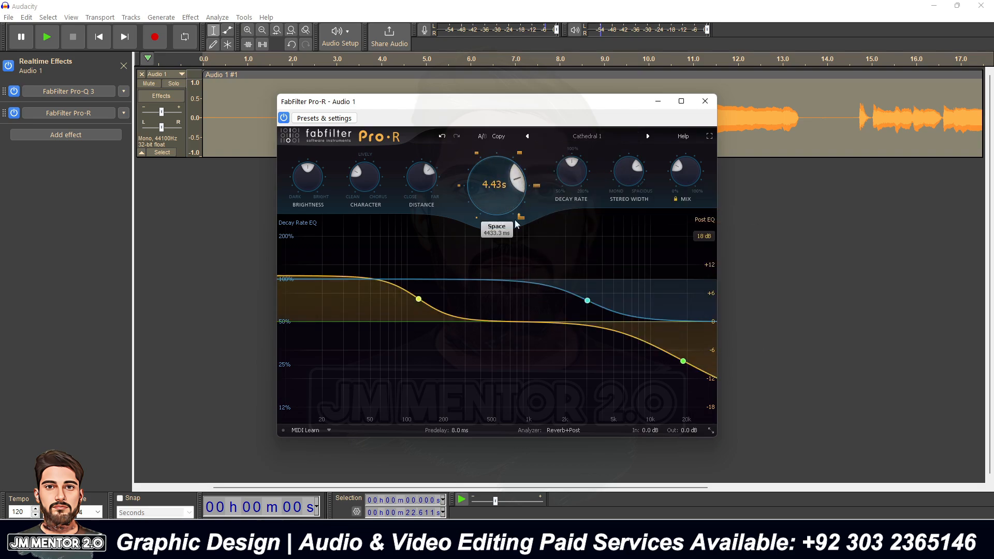
key(space)
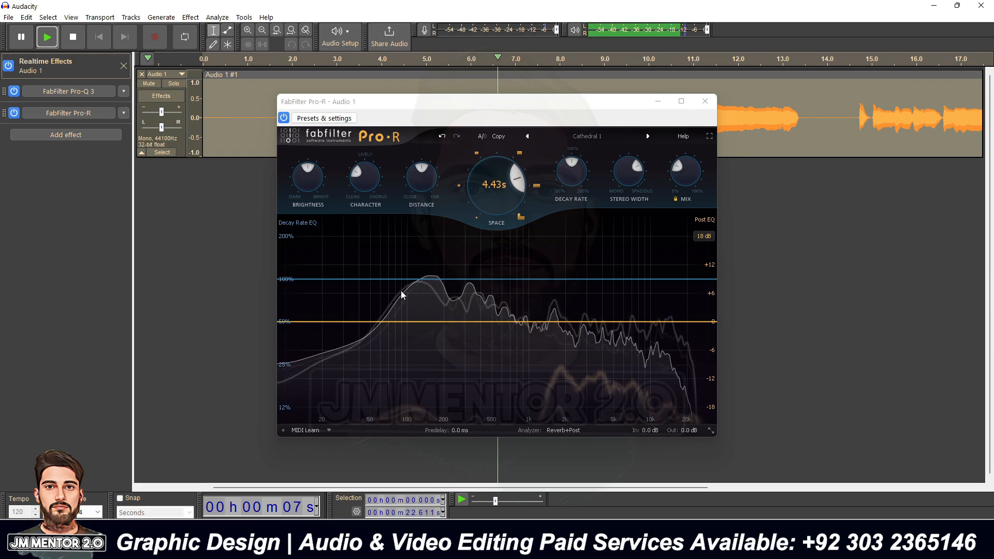
double_click(516, 185)
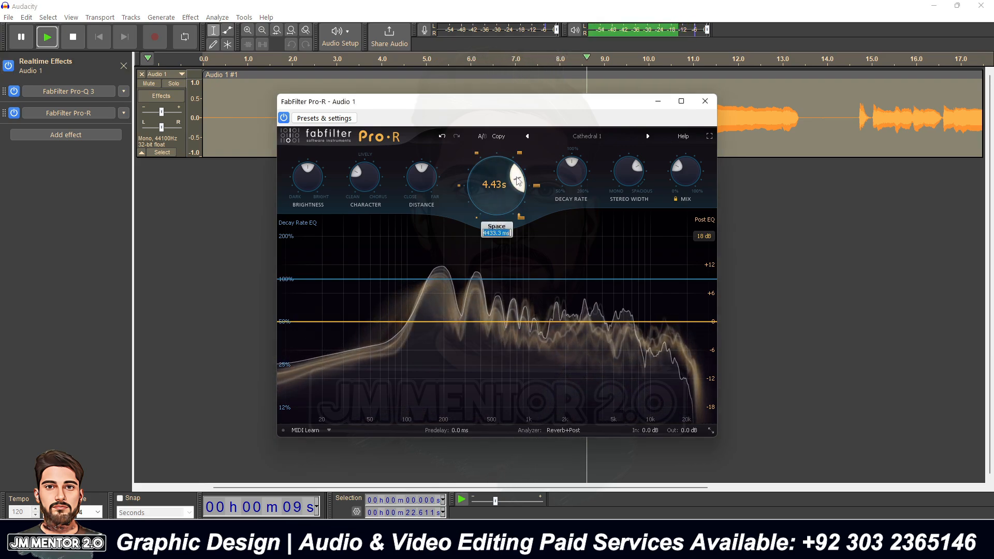
scroll(517, 189, up, 3)
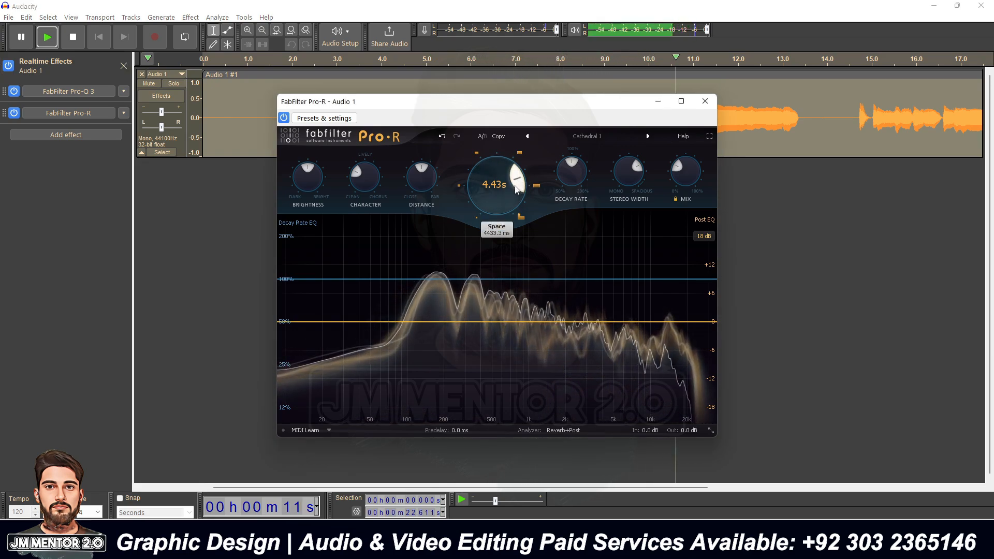
drag(520, 192, 520, 188)
Step: Raise the FabFilter Pro-R Mix slightly by ear and close the plugin window
mouse_move(683, 173)
drag(684, 177, 676, 167)
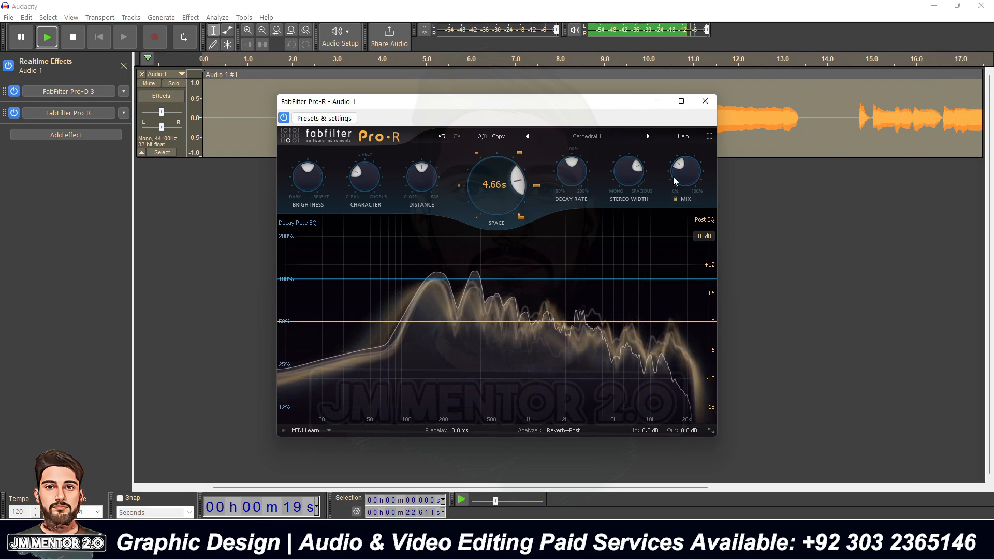
click(705, 102)
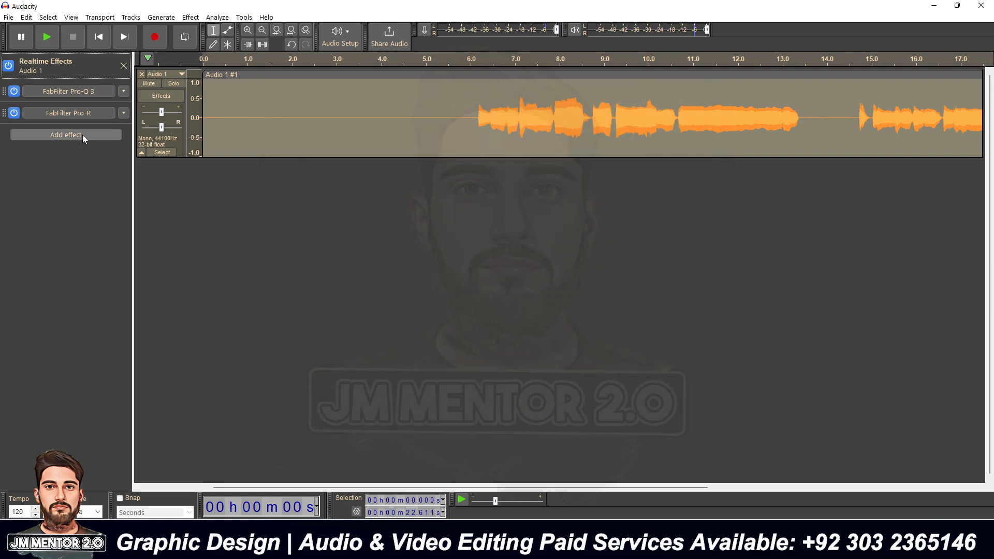
Step: Reopen FabFilter Pro-R to review its Very Large presets and its Space and Mix controls, and close it without changes
click(70, 114)
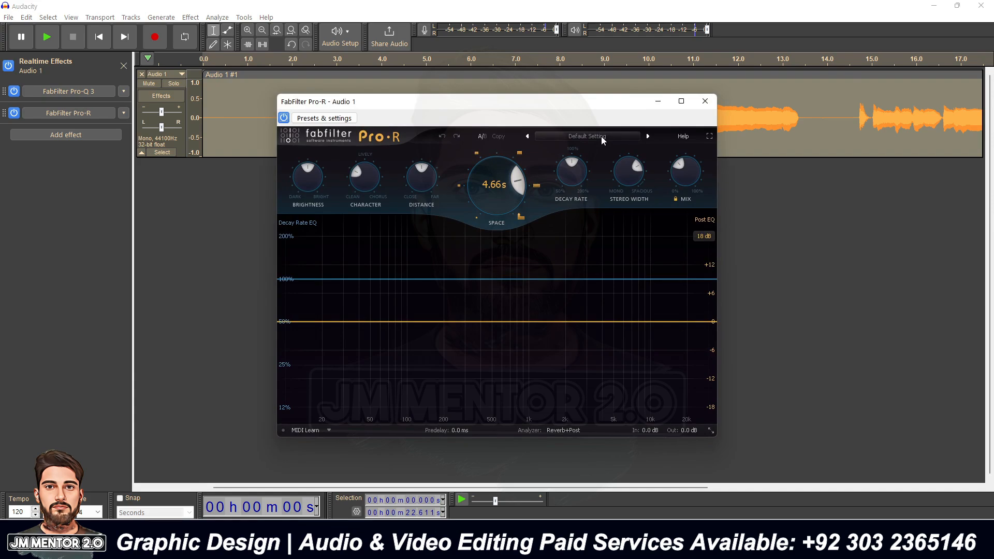
click(602, 137)
mouse_move(599, 199)
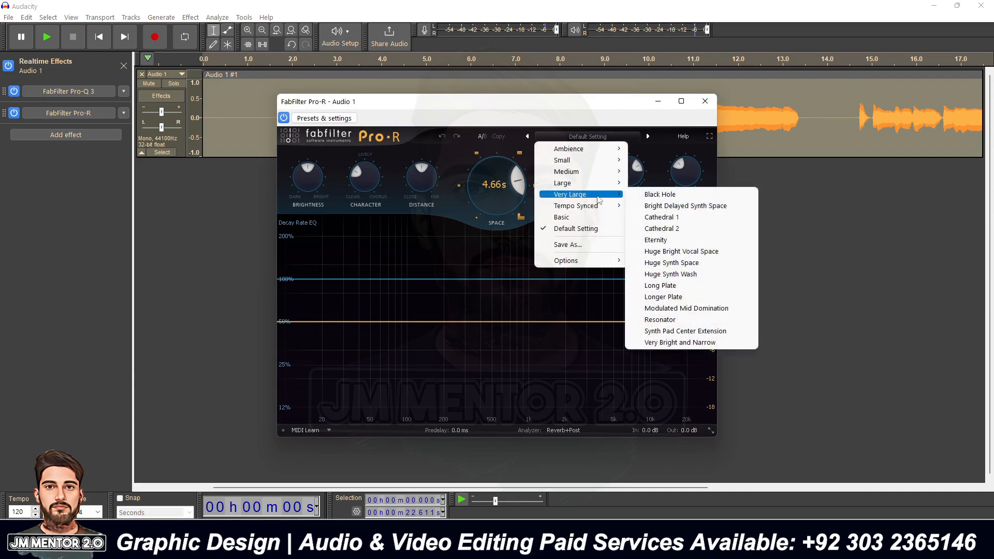
click(523, 107)
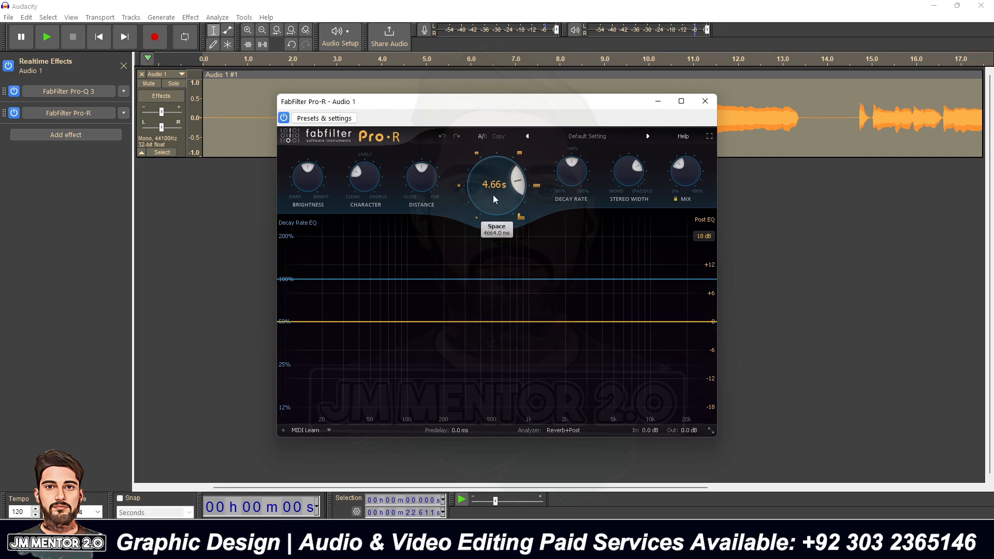
mouse_move(676, 173)
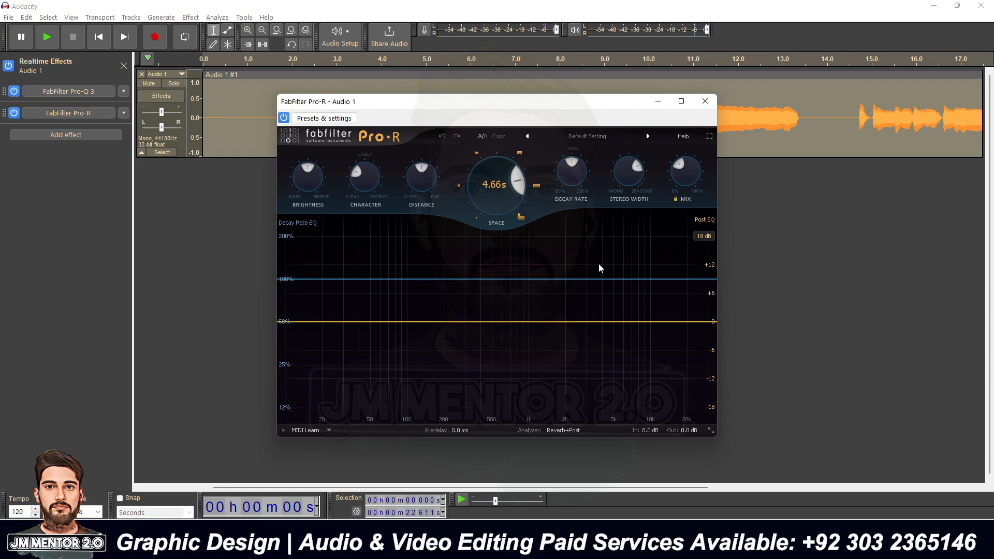
click(704, 101)
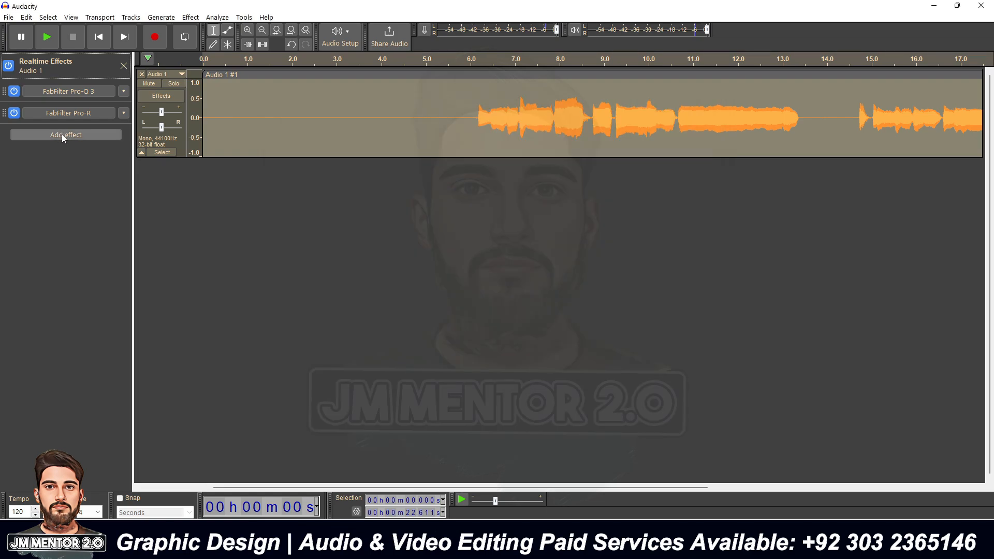
Step: Add the VST plugin Magic Dice as a third realtime effect and audition the vocal from about 6 s
click(62, 136)
mouse_move(66, 168)
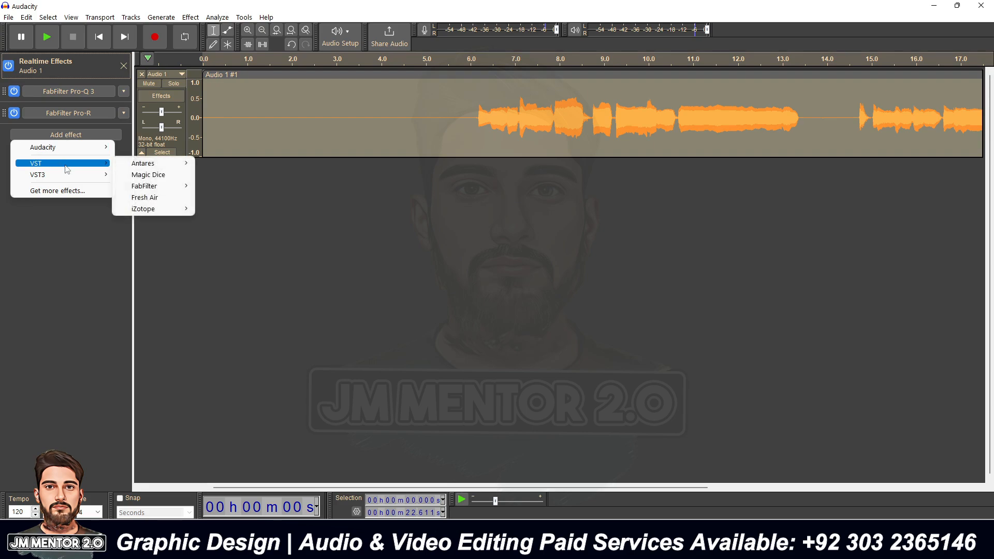
click(149, 175)
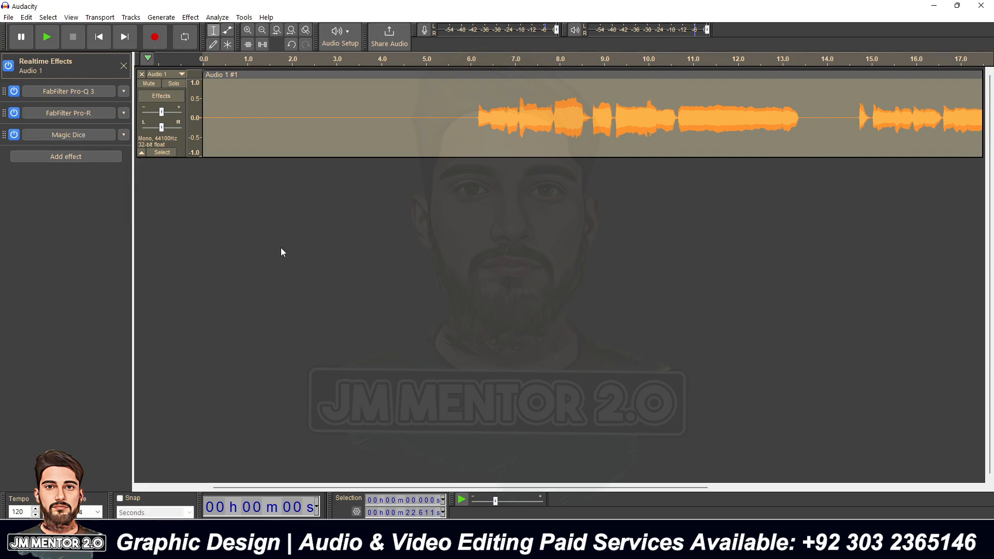
click(466, 61)
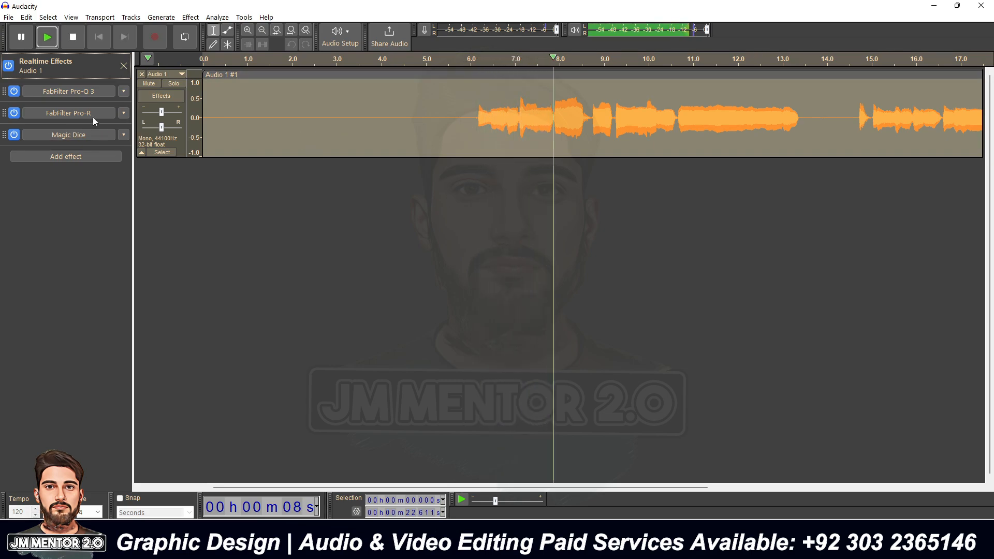
click(74, 37)
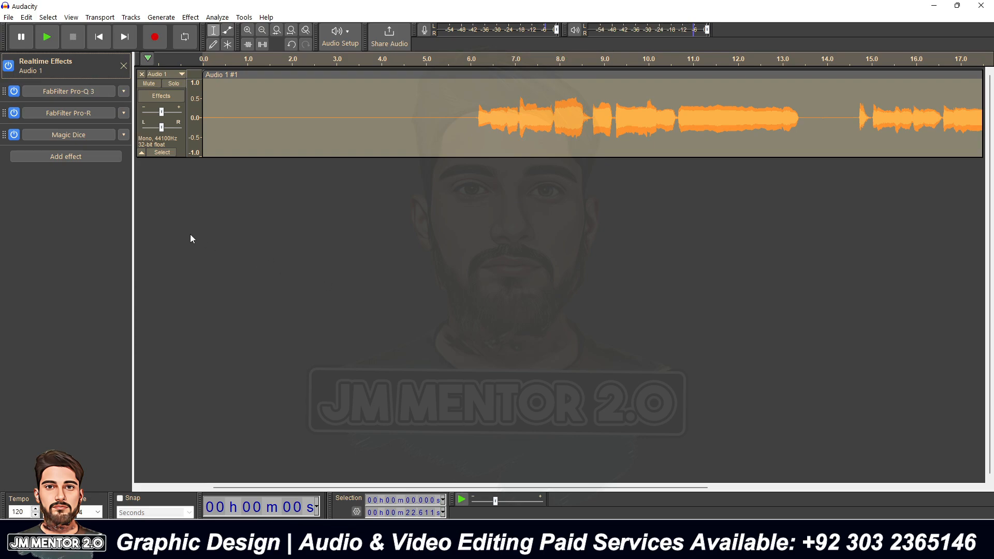
Step: Lower the Magic Dice Mix to a small amount, audition the vocal, and close the plugin window
click(80, 135)
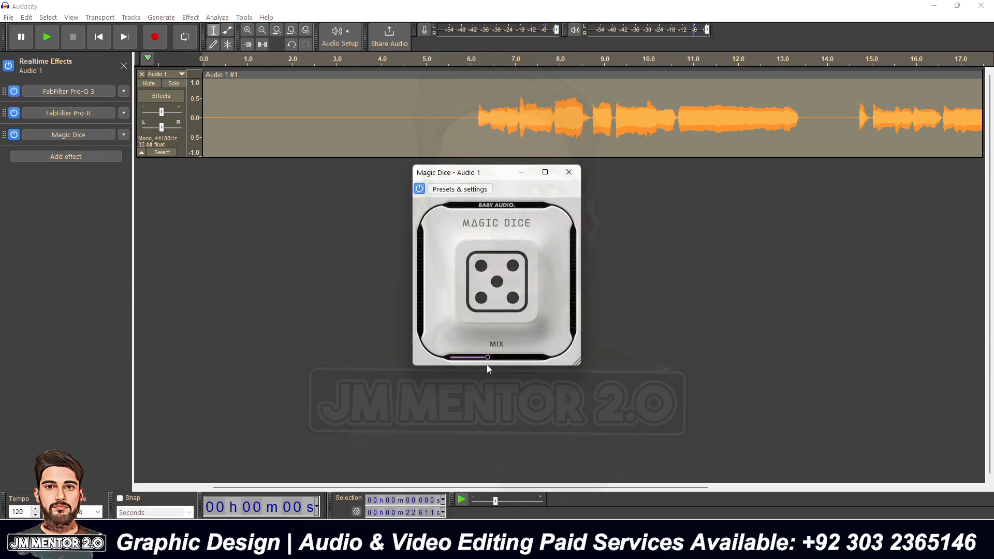
drag(487, 356, 464, 365)
click(47, 37)
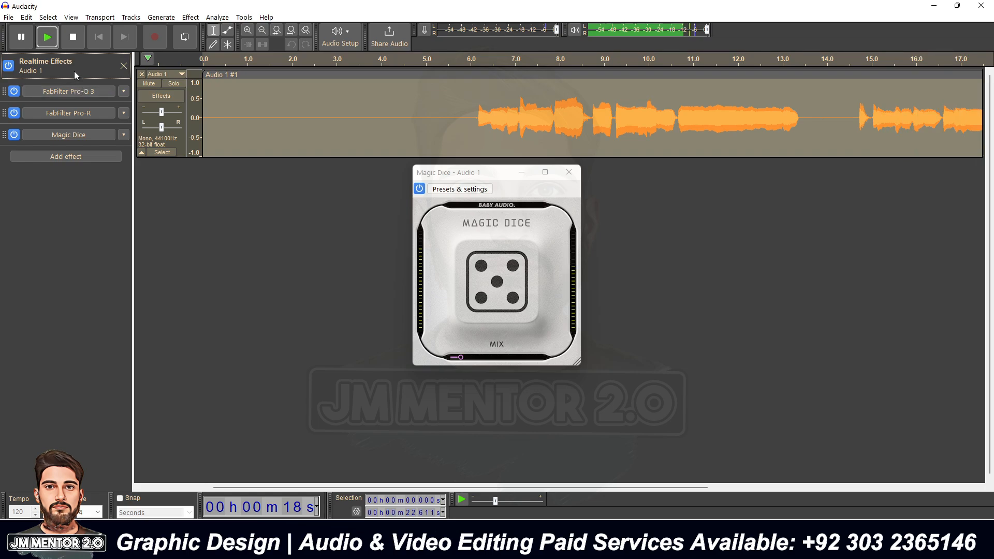
click(73, 38)
click(569, 172)
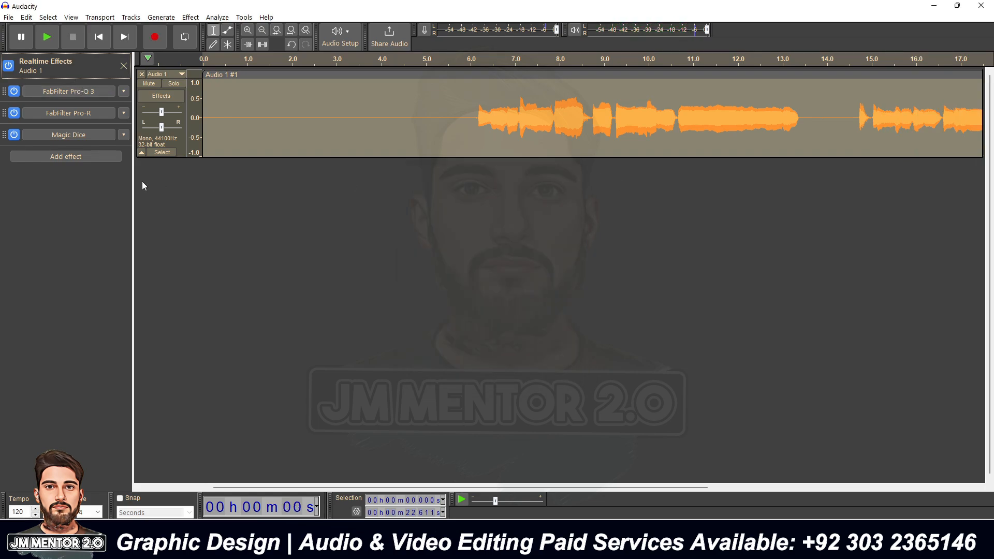
Step: Add a second FabFilter Pro-Q 3 VST instance as the fourth realtime effect and audition the vocal from about 6 s
click(67, 162)
mouse_move(68, 186)
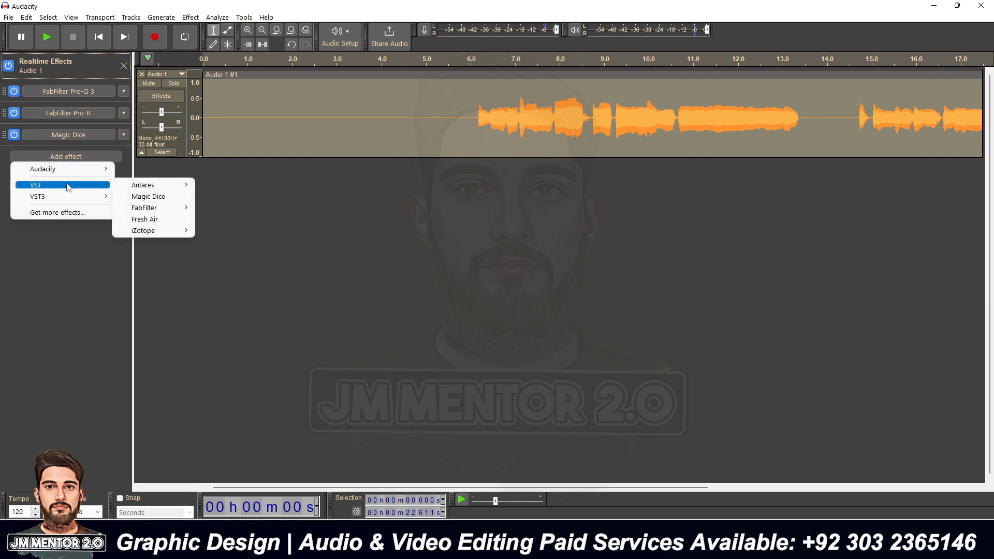
mouse_move(165, 209)
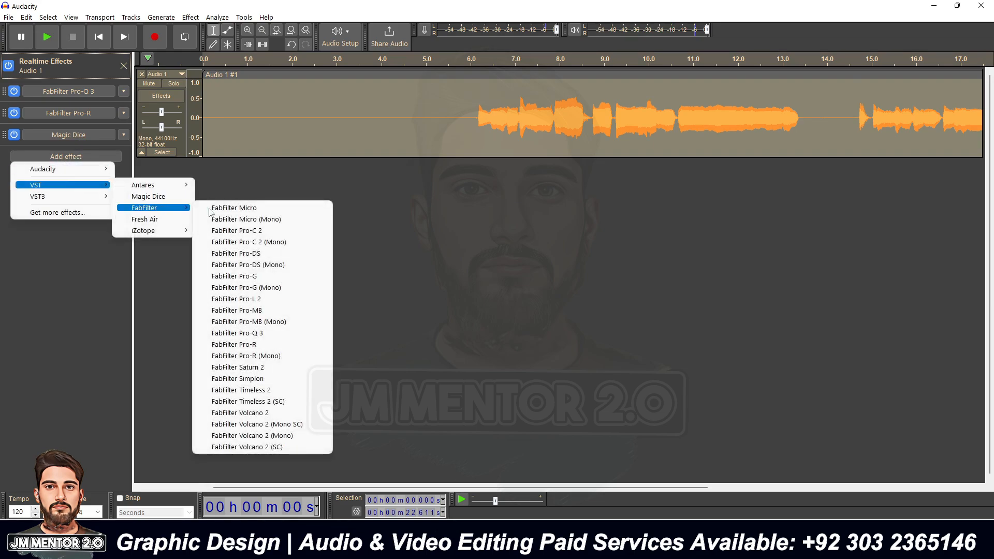
click(269, 334)
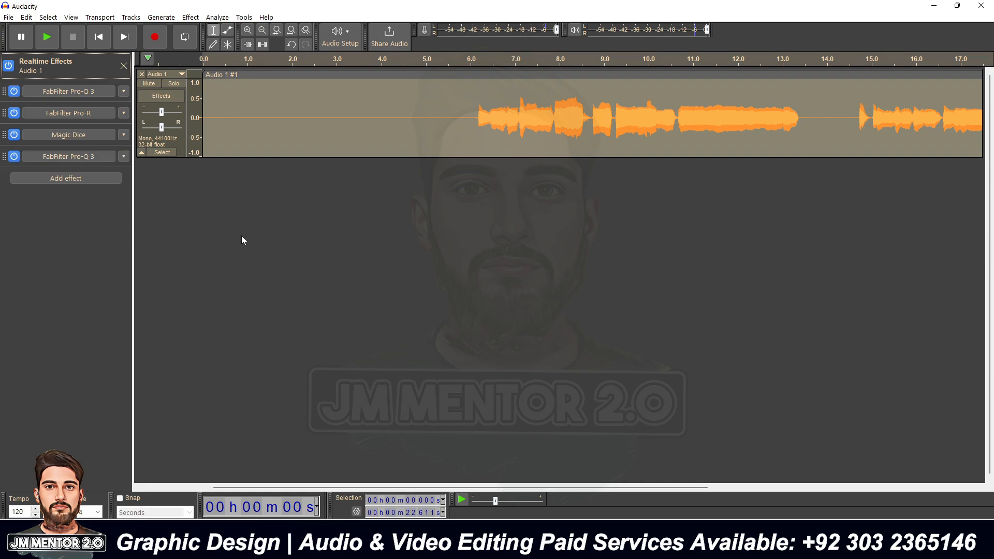
click(468, 57)
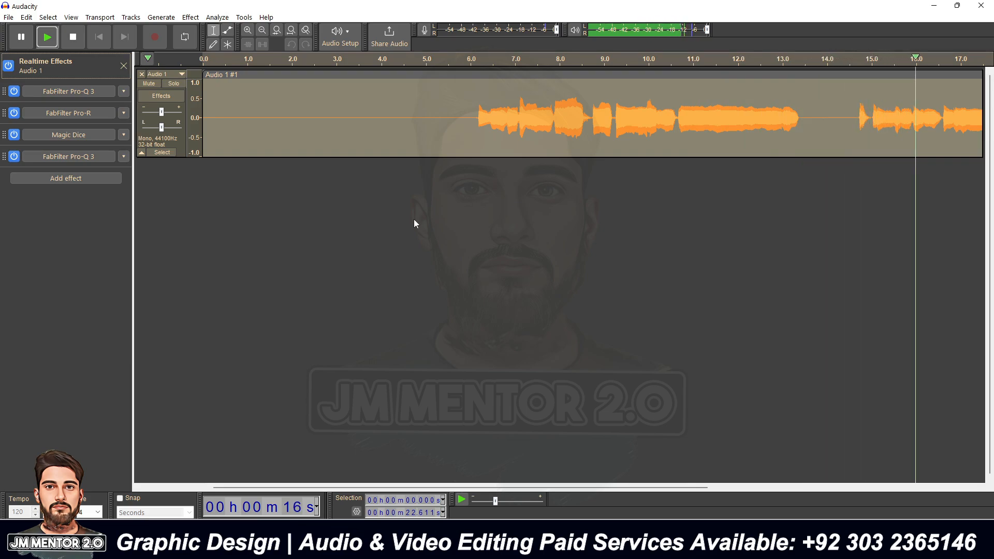
scroll(412, 120, down, 1)
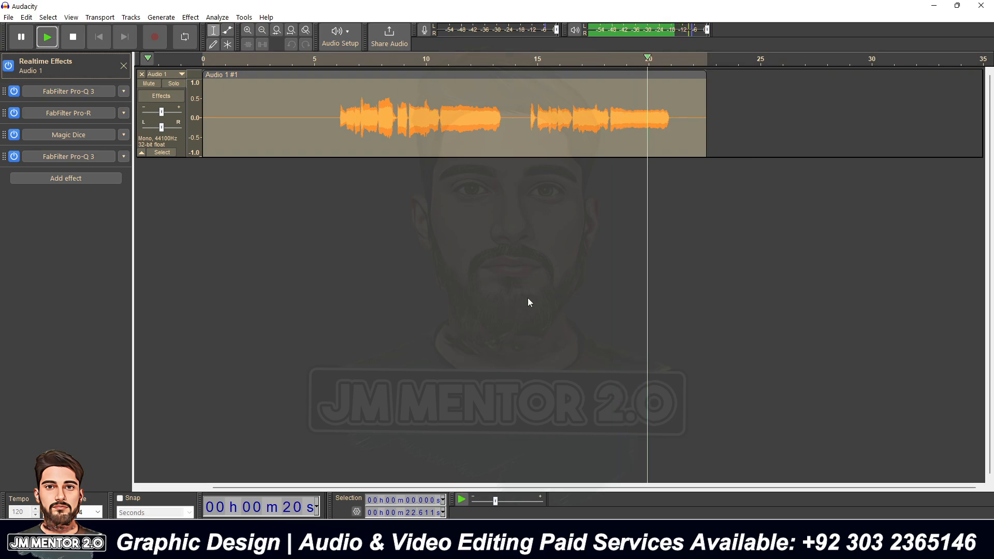
key(space)
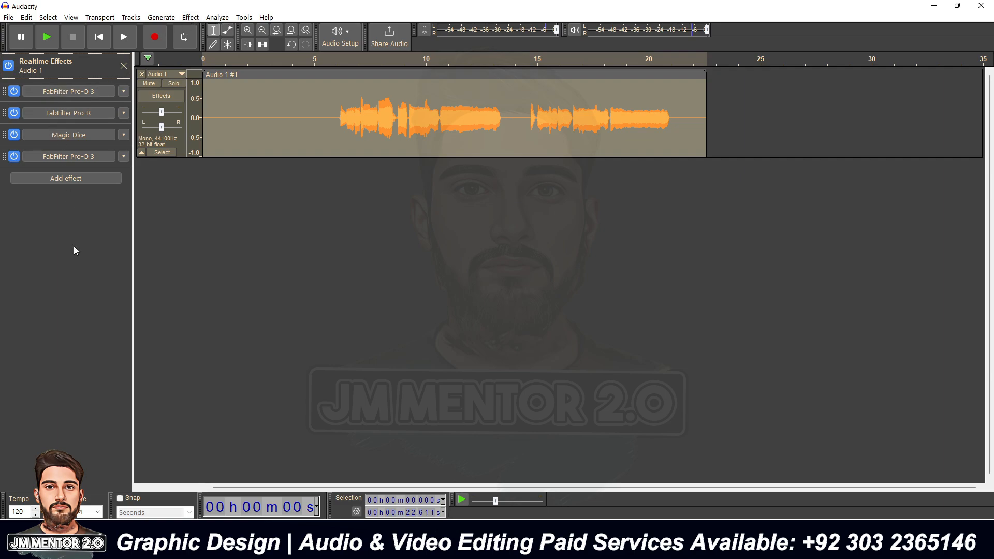
Step: Review the installed plugins and their enabled states in the Plugin Manager, select them all, and cancel the dialog
click(191, 17)
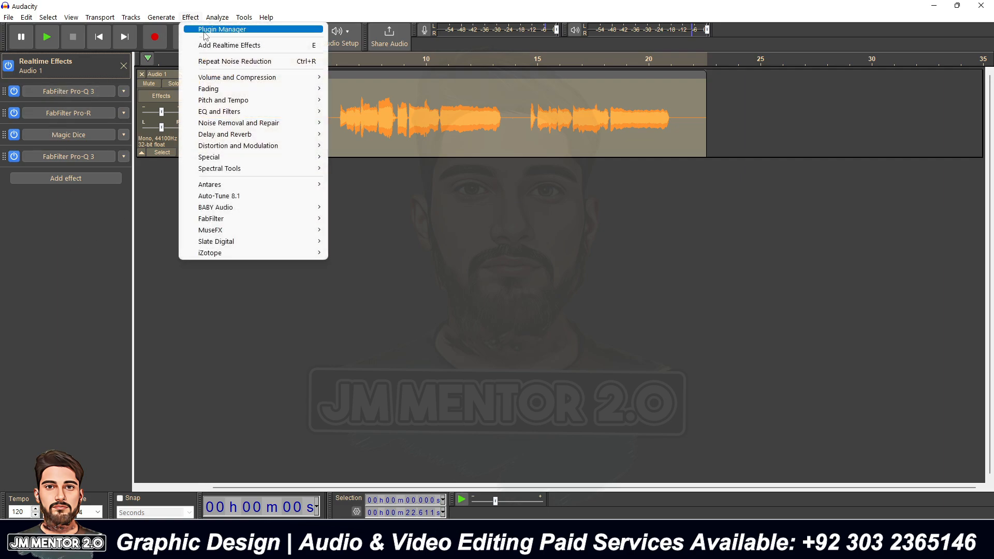
click(203, 28)
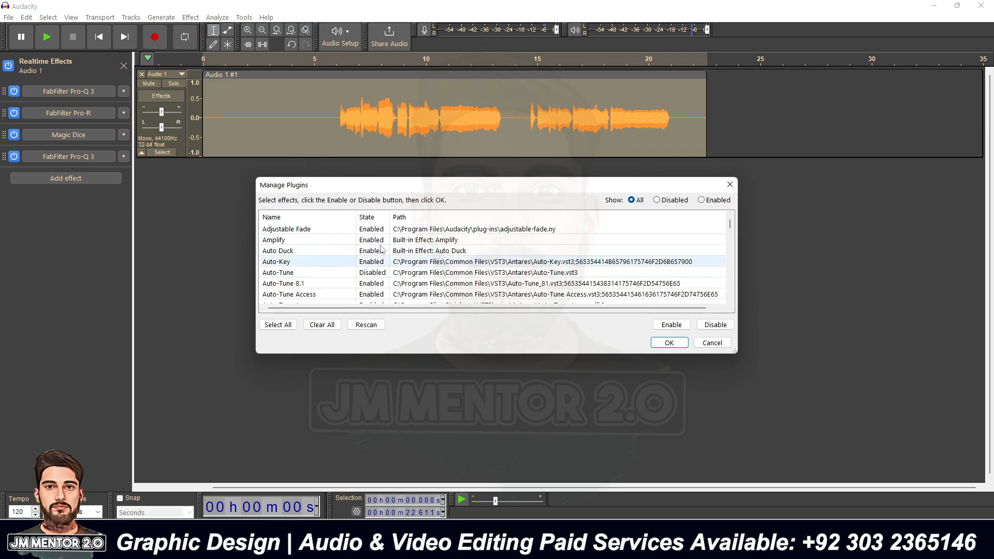
scroll(409, 290, down, 15)
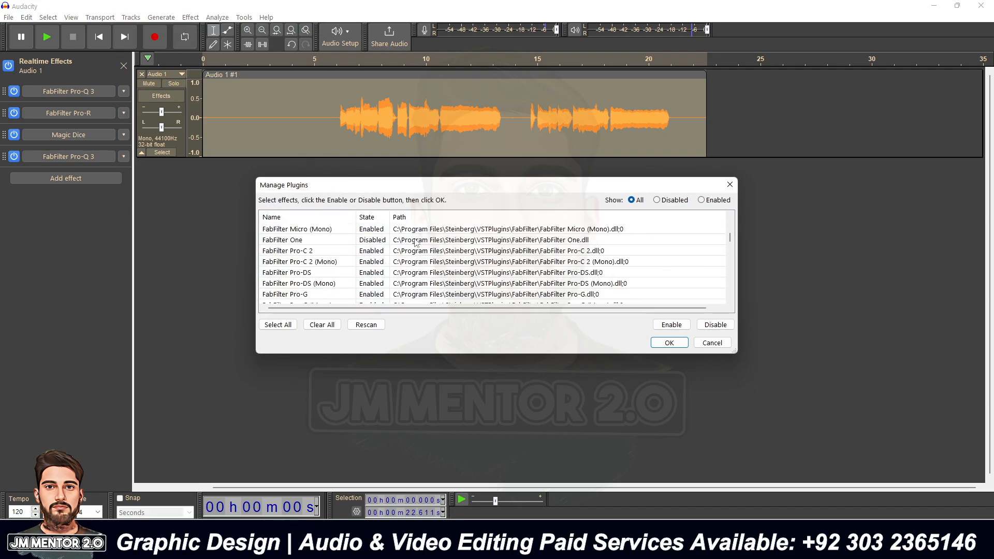
scroll(414, 269, down, 3)
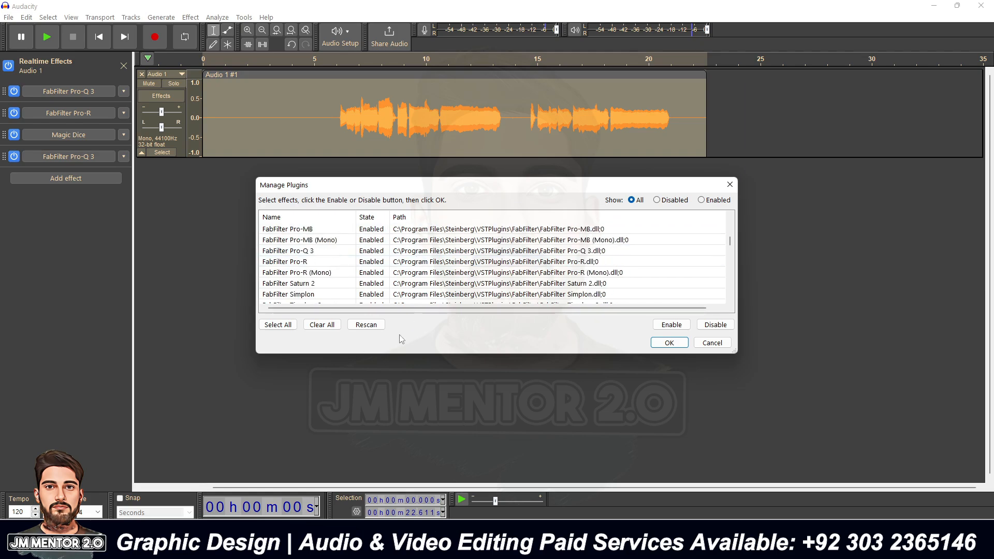
scroll(440, 240, down, 15)
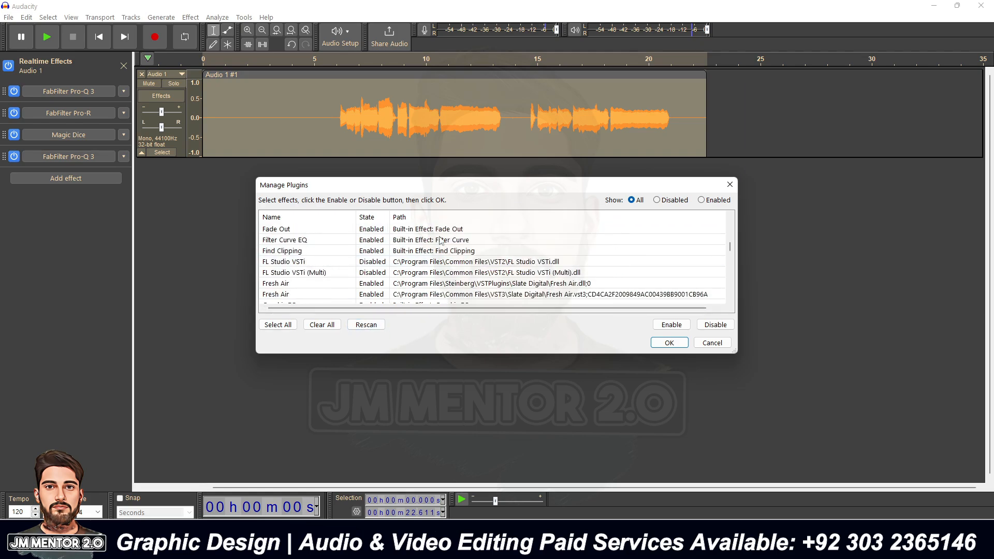
click(278, 324)
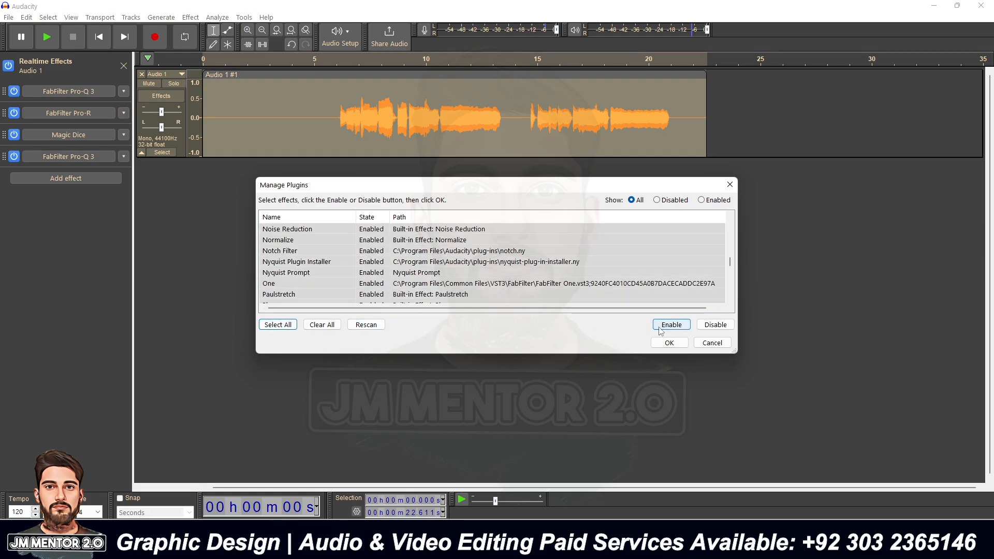
click(713, 345)
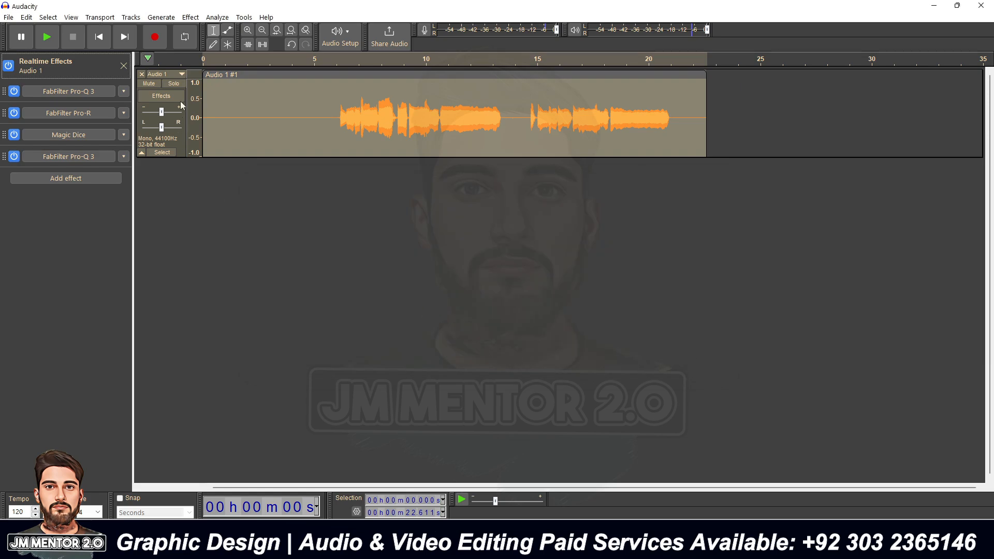
Step: View the available third-party effect groups, such as FabFilter and MuseFX
click(191, 18)
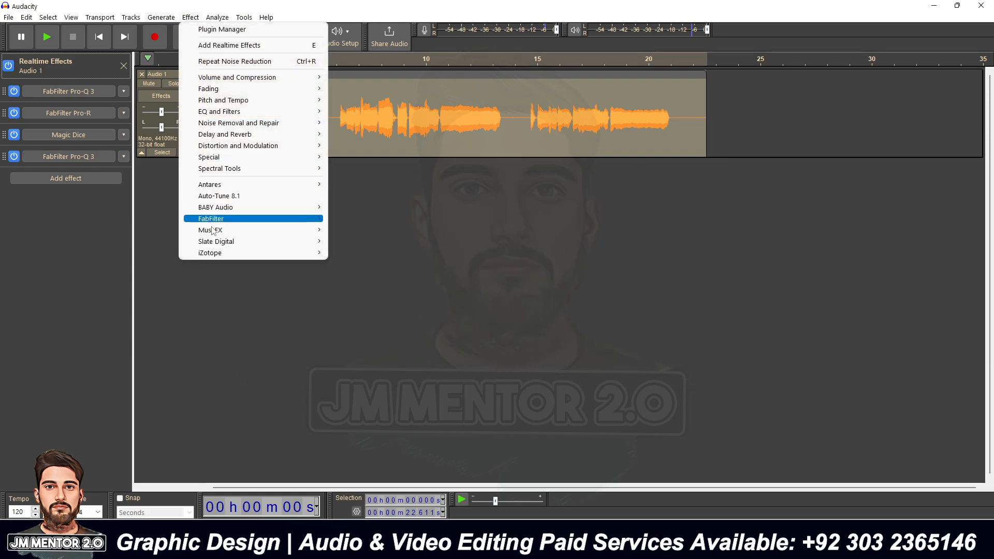